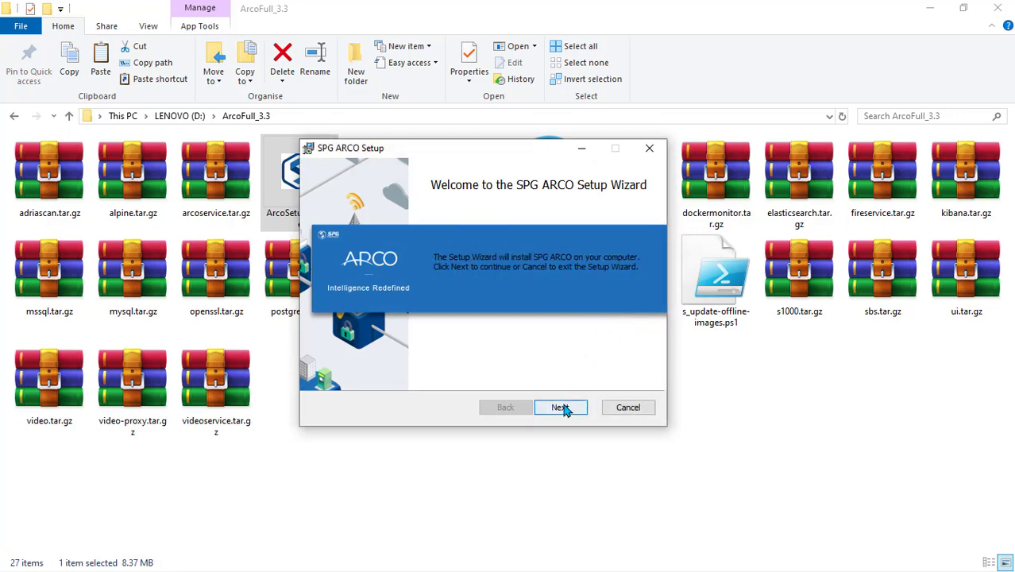
Continue past the SPG ARCO Setup welcome page.
{"action": "left_click", "coordinate": [563, 409]}
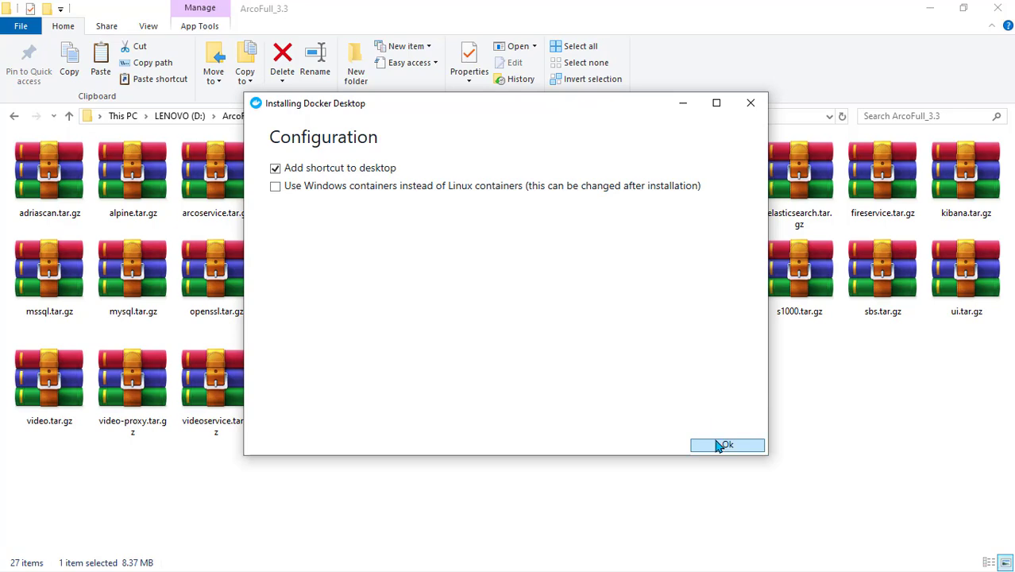
Install Docker Desktop 2.0.4.0 with a desktop shortcut, then close the finished installer.
{"action": "left_click", "coordinate": [720, 447]}
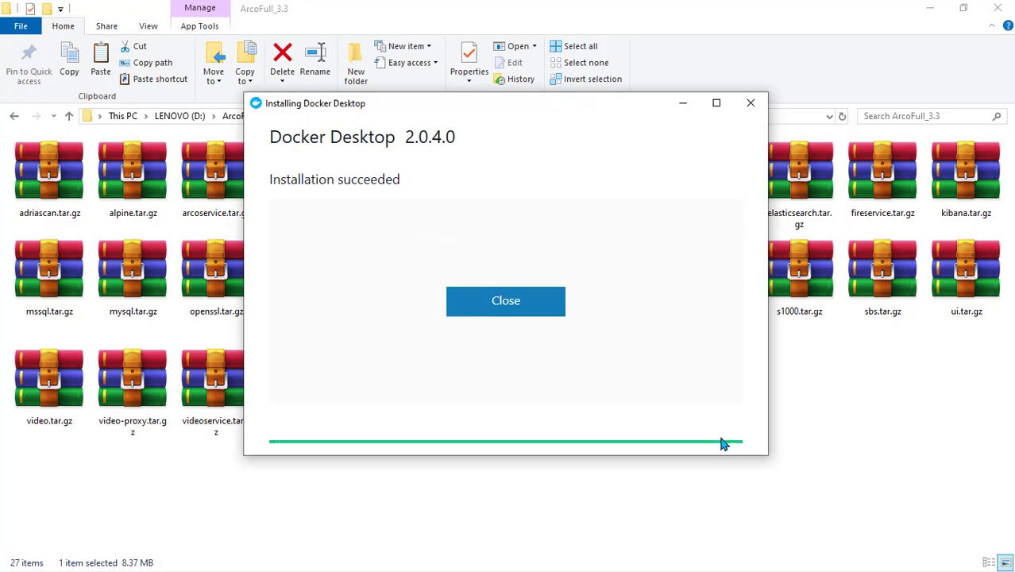
{"action": "left_click", "coordinate": [515, 309]}
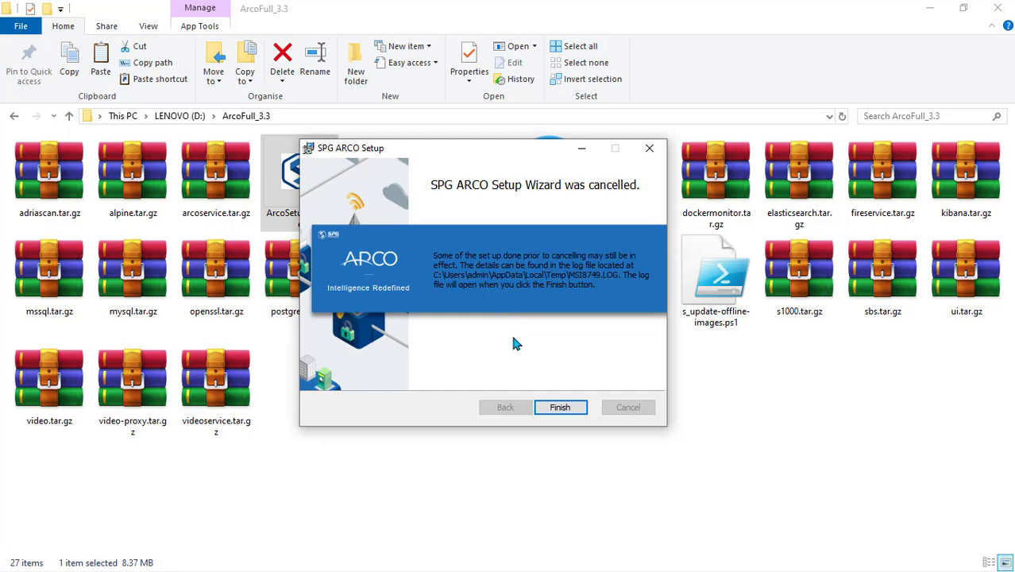
Dismiss the cancelled wizard and relaunch ArcoSetup_3.3.exe as administrator.
{"action": "left_click", "coordinate": [560, 408]}
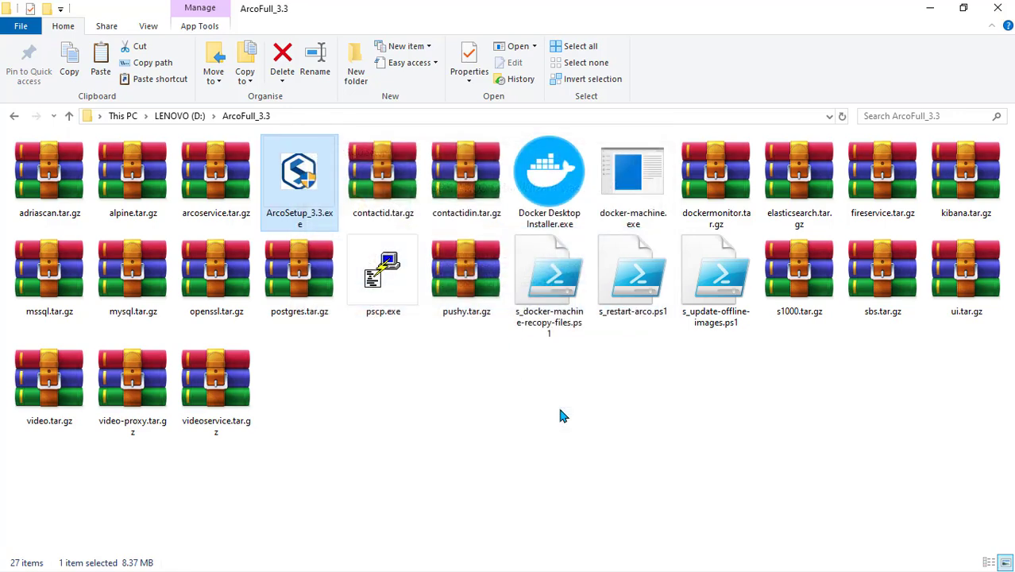
{"action": "right_click", "coordinate": [306, 169]}
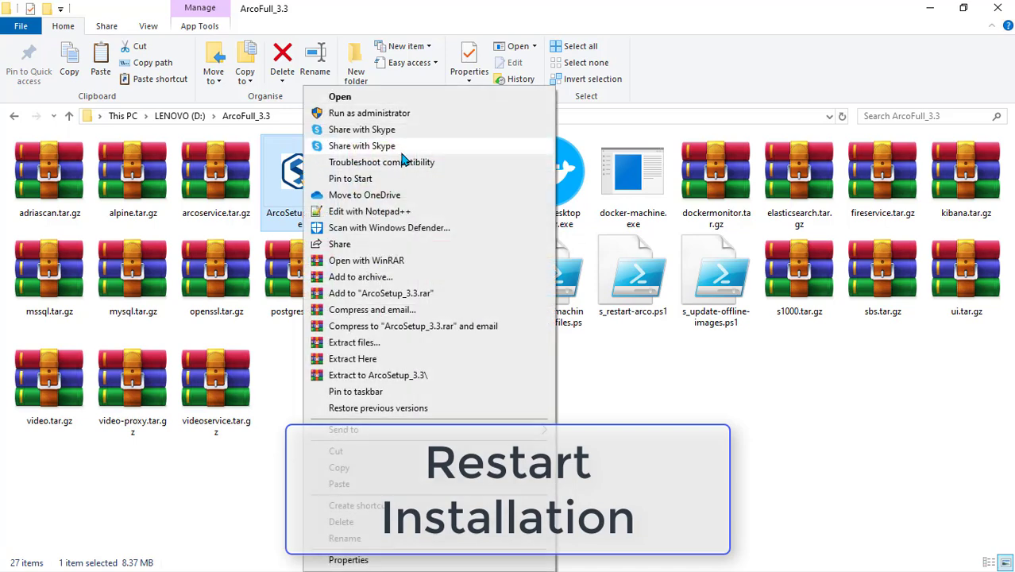
{"action": "left_click", "coordinate": [383, 114]}
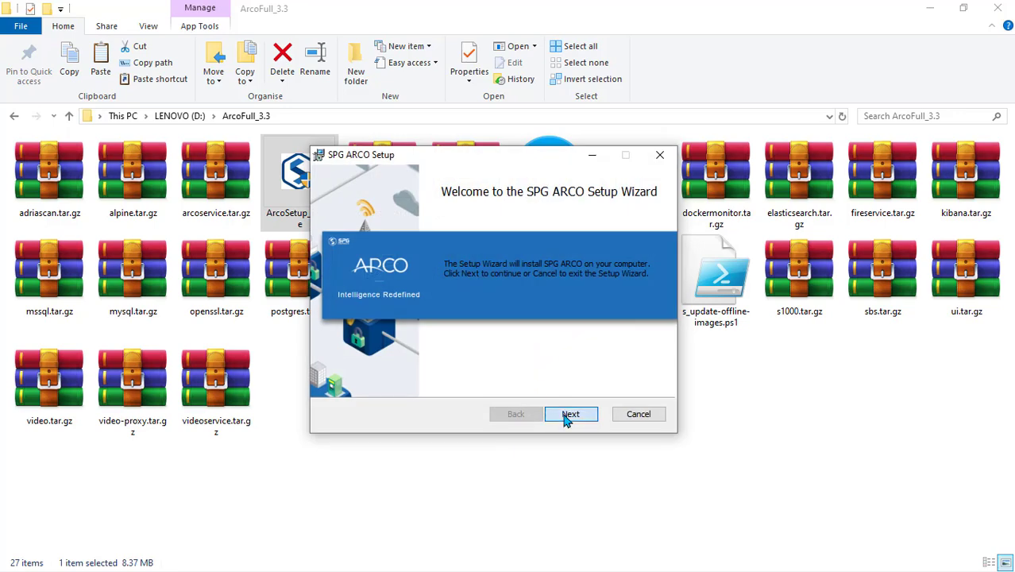
Start Docker from the Docker Verification page and centre Docker's welcome window.
{"action": "left_click", "coordinate": [568, 415]}
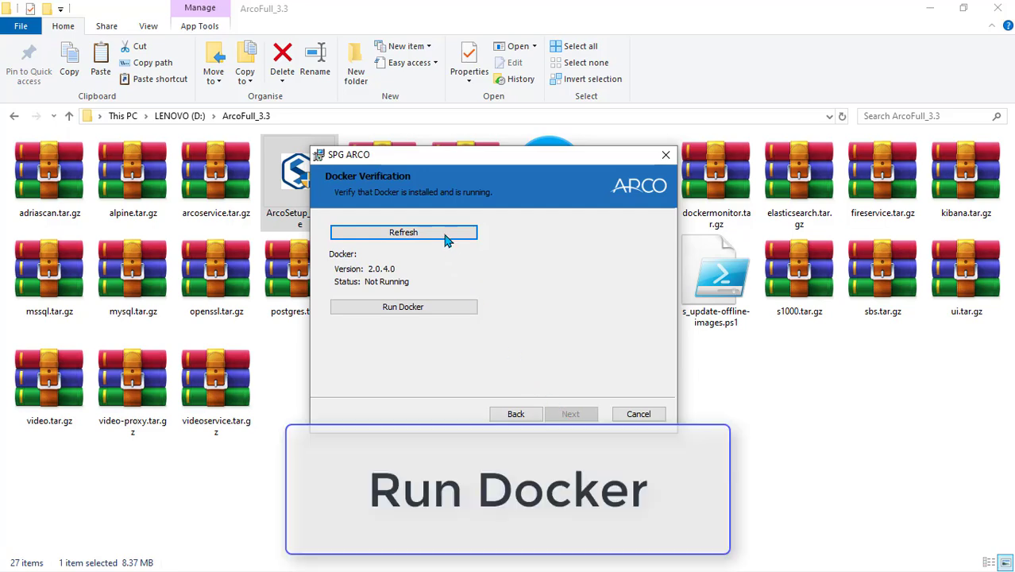
{"action": "left_click", "coordinate": [436, 310]}
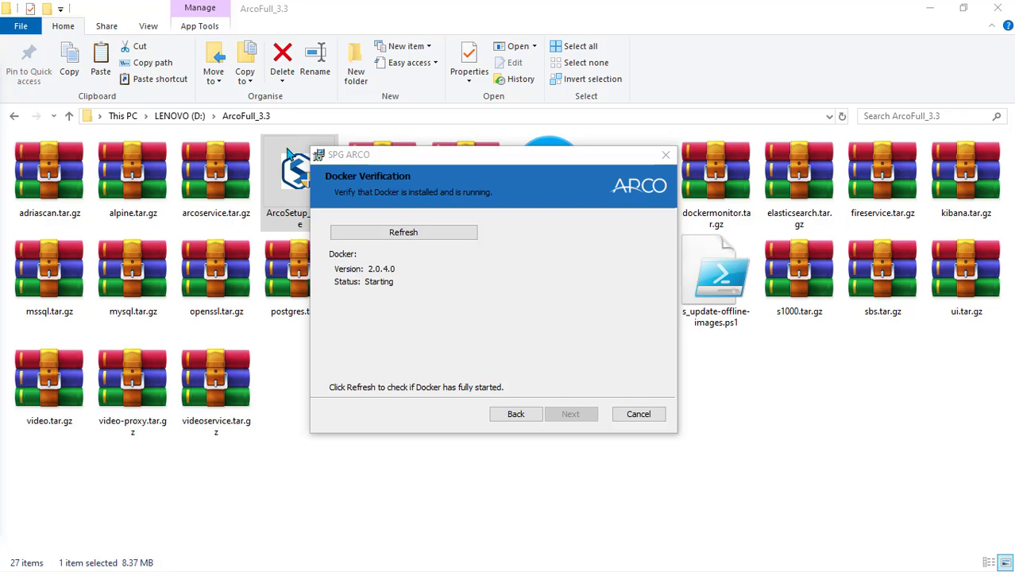
{"action": "left_click_drag", "start_coordinate": [127, 117], "coordinate": [450, 81]}
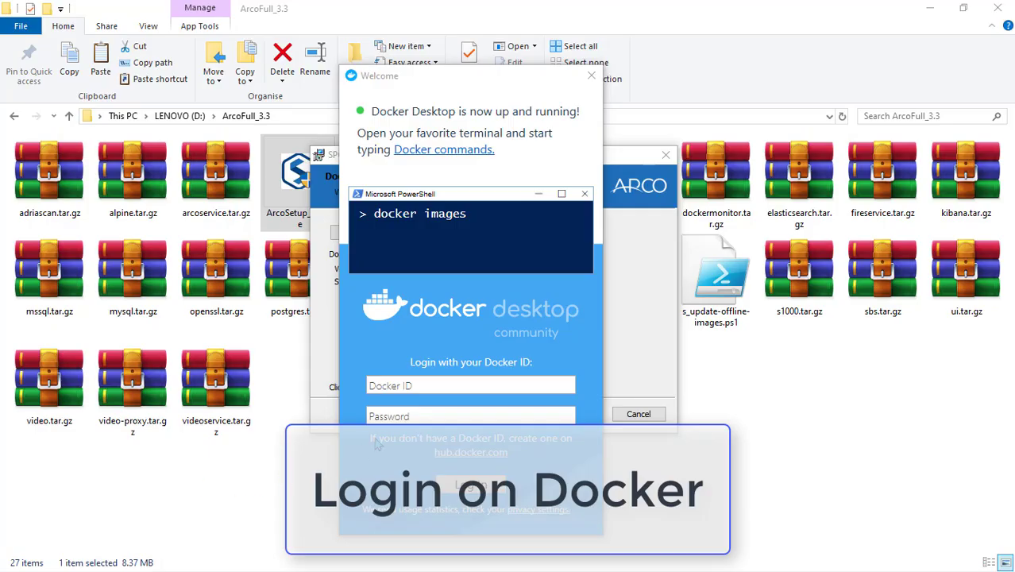
Log in to Docker Desktop with the Docker ID and account password.
{"action": "left_click", "coordinate": [414, 386]}
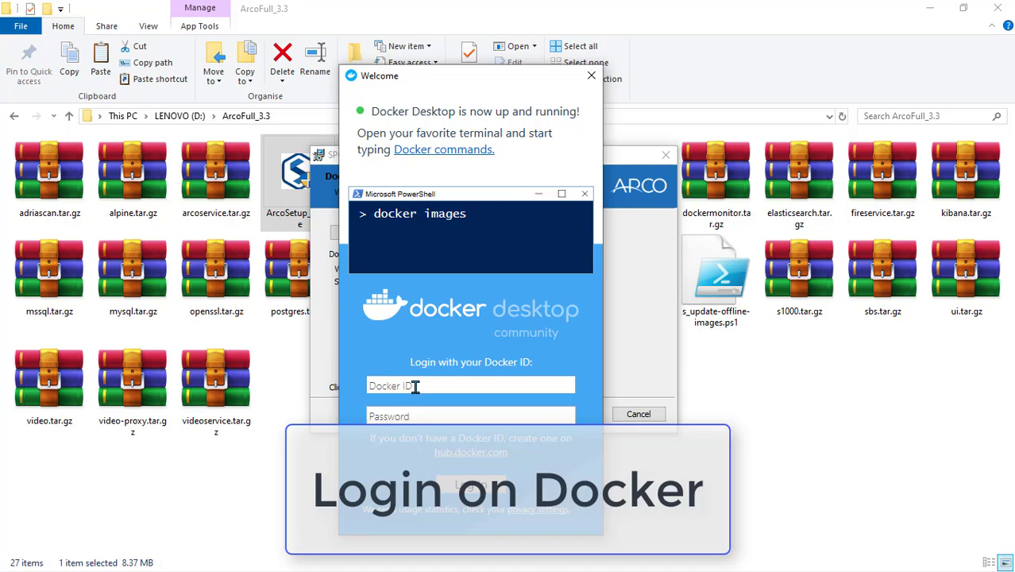
{"action": "type", "text": "ramipon"}
{"action": "key", "text": "Tab"}
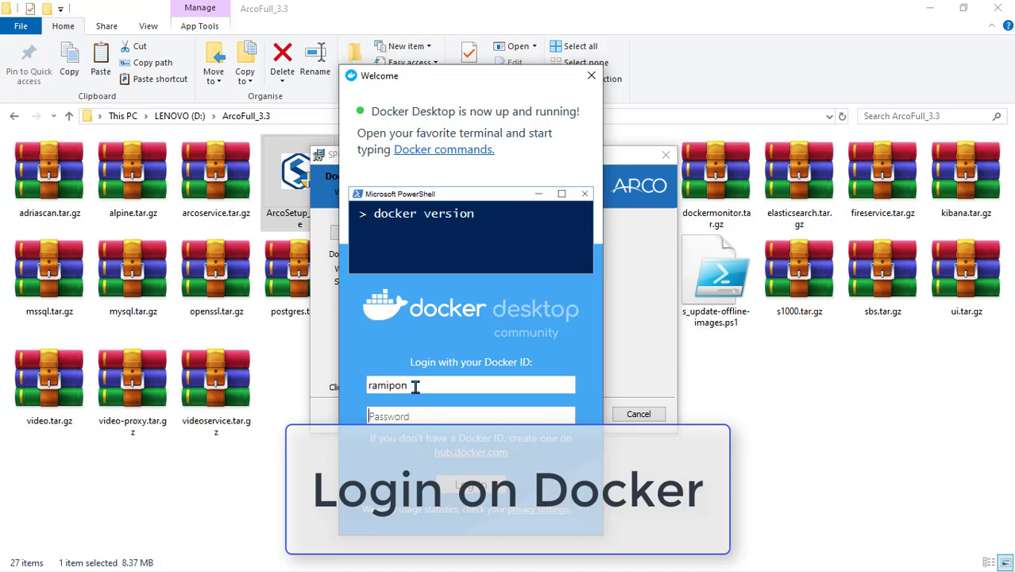
{"action": "type", "text": "*********"}
{"action": "left_click", "coordinate": [474, 485]}
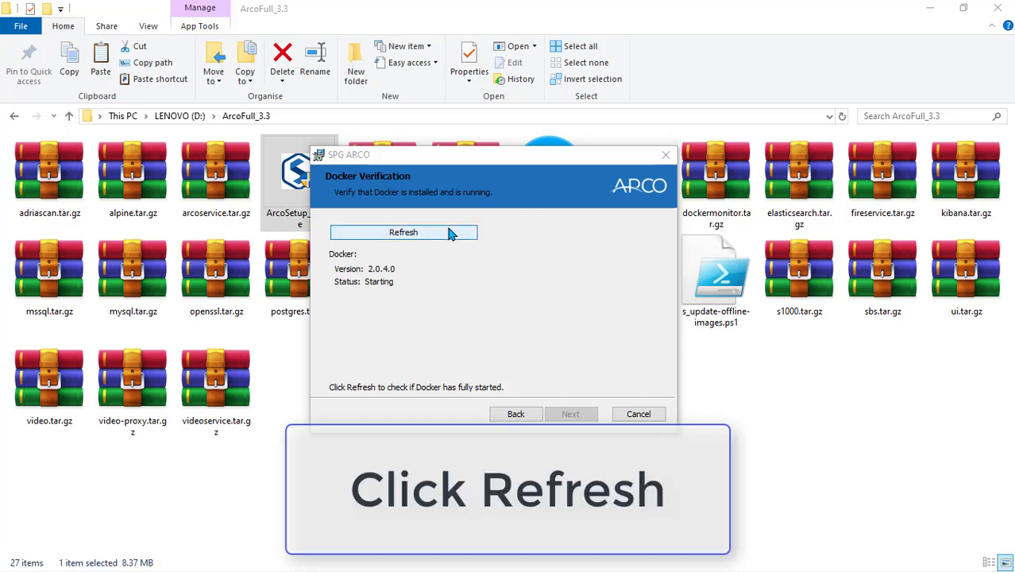
Refresh the Docker status, switch to Linux containers, and move on to Docker Swarm.
{"action": "left_click", "coordinate": [449, 232]}
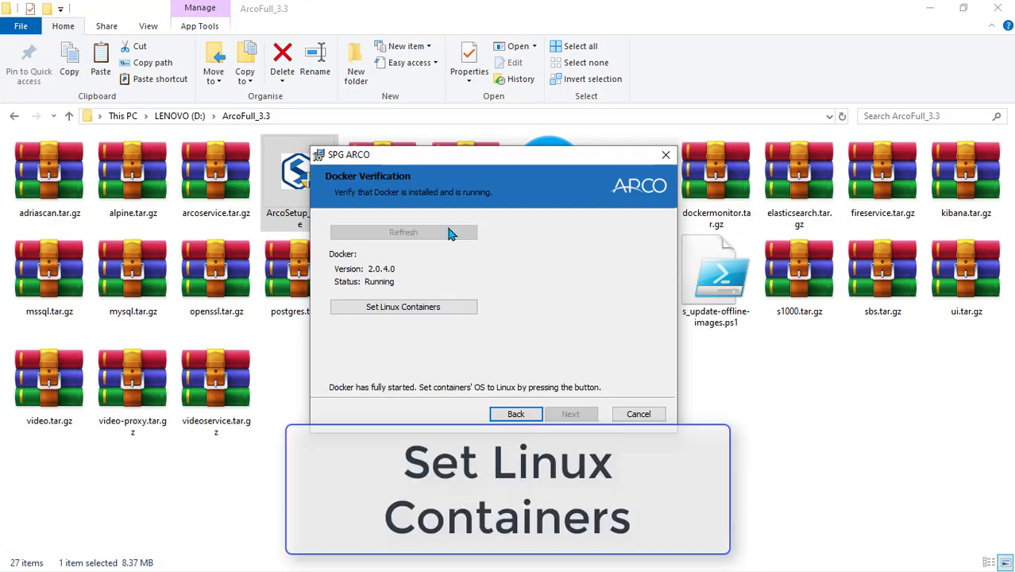
{"action": "left_click", "coordinate": [447, 308]}
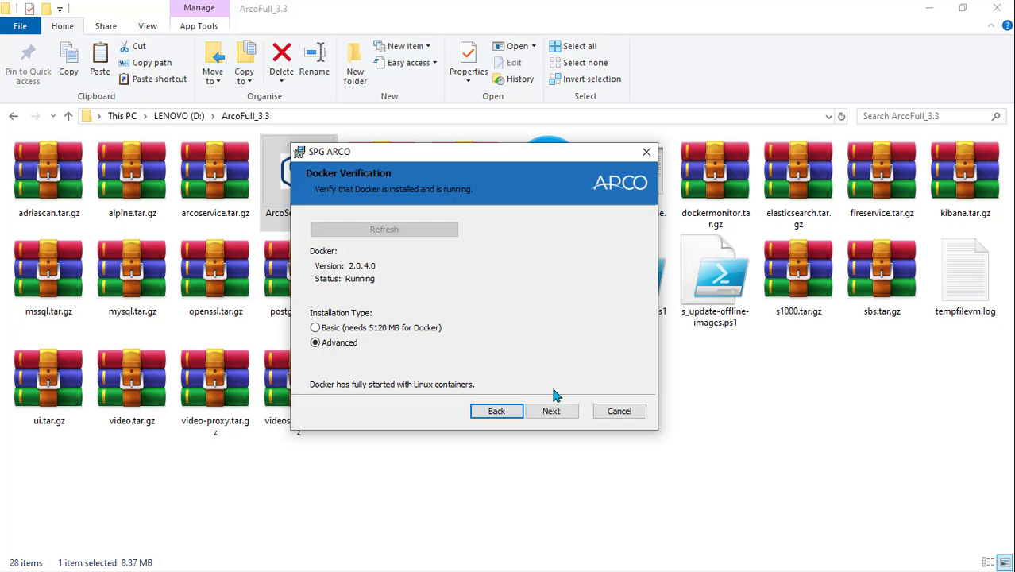
{"action": "left_click", "coordinate": [553, 411]}
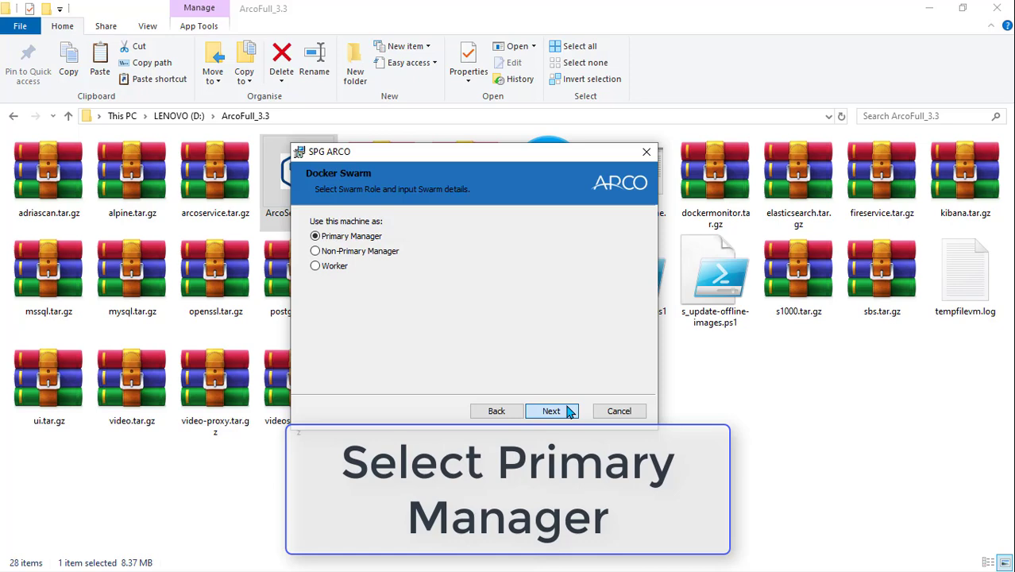
Keep Primary Manager, set Docker memory to 2048 MB, and leave ElasticSearch/Kibana disabled.
{"action": "left_click", "coordinate": [551, 410]}
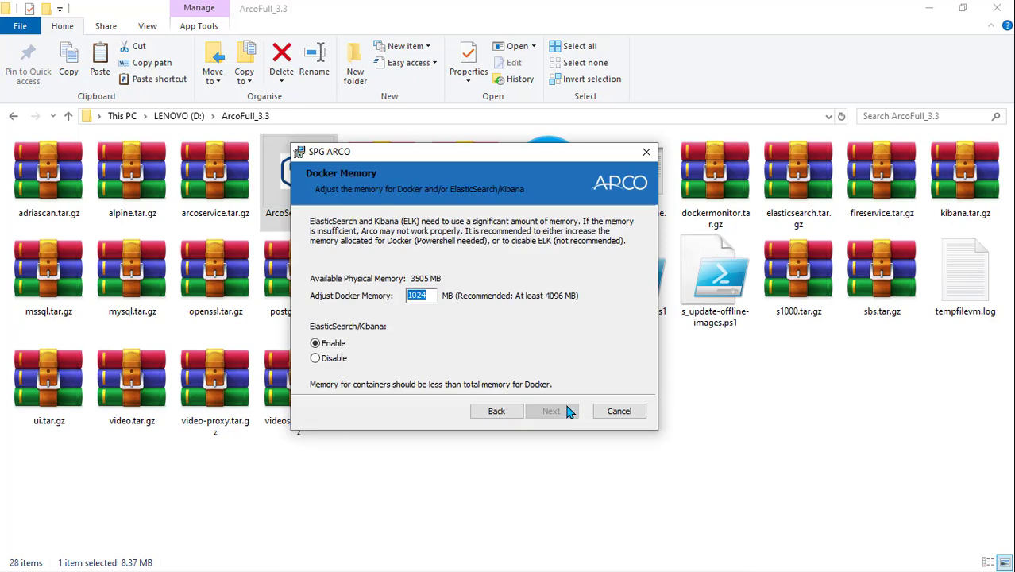
{"action": "left_click", "coordinate": [314, 359]}
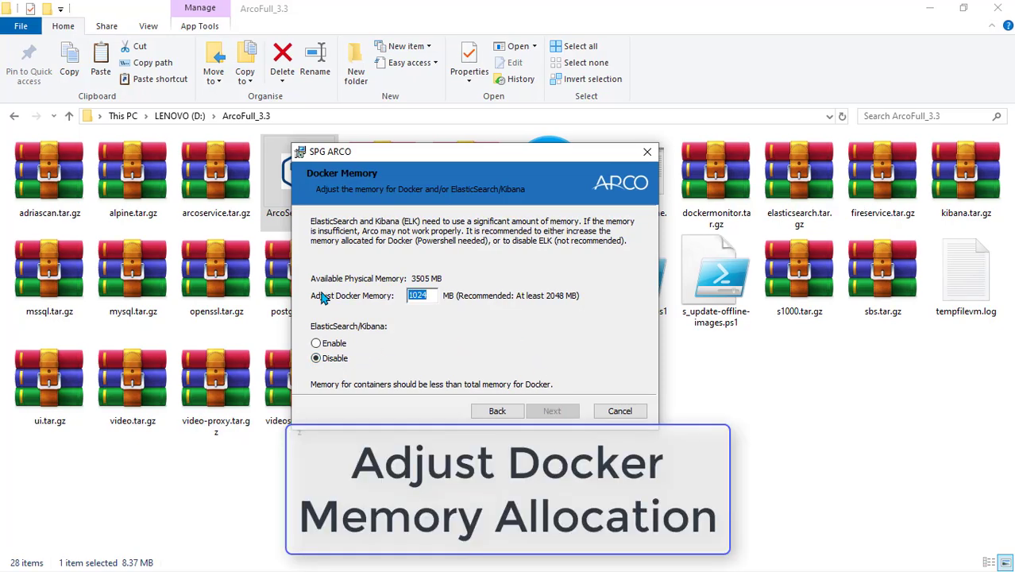
{"action": "type", "text": "2048"}
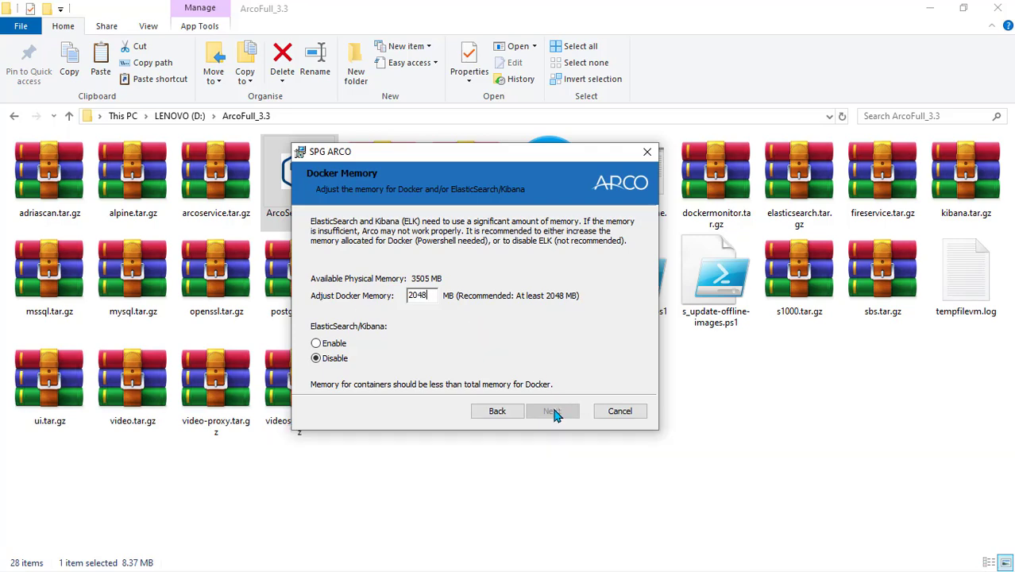
{"action": "left_click", "coordinate": [317, 343]}
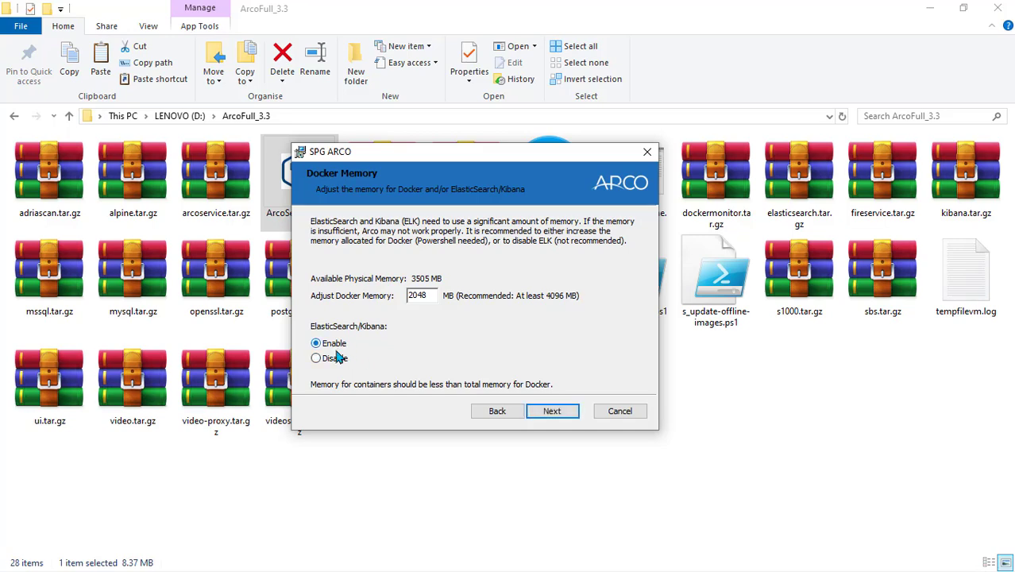
{"action": "left_click", "coordinate": [337, 359]}
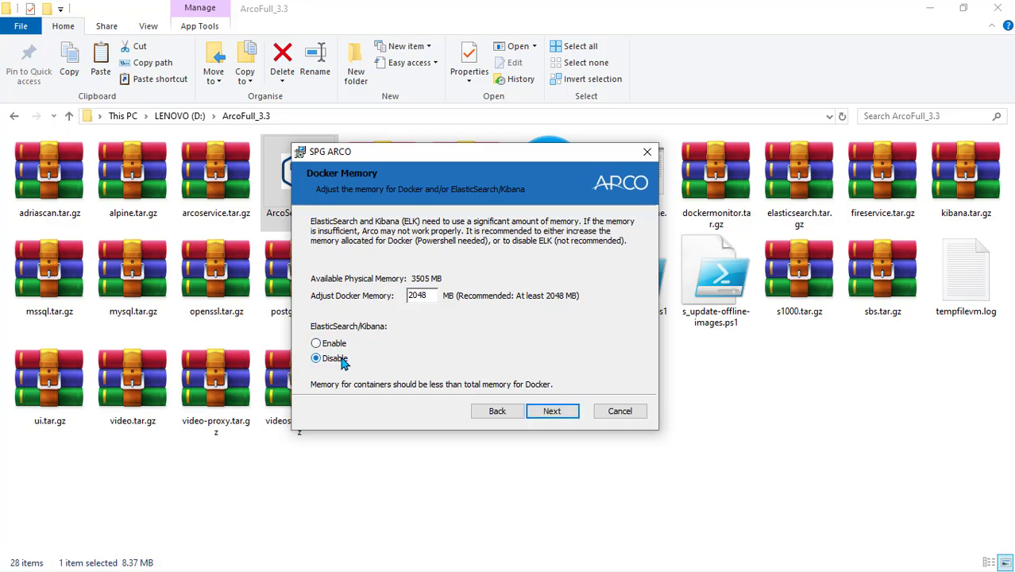
{"action": "left_click", "coordinate": [568, 415]}
Skip creating a Docker VM and choose to pull images Online.
{"action": "left_click", "coordinate": [568, 413]}
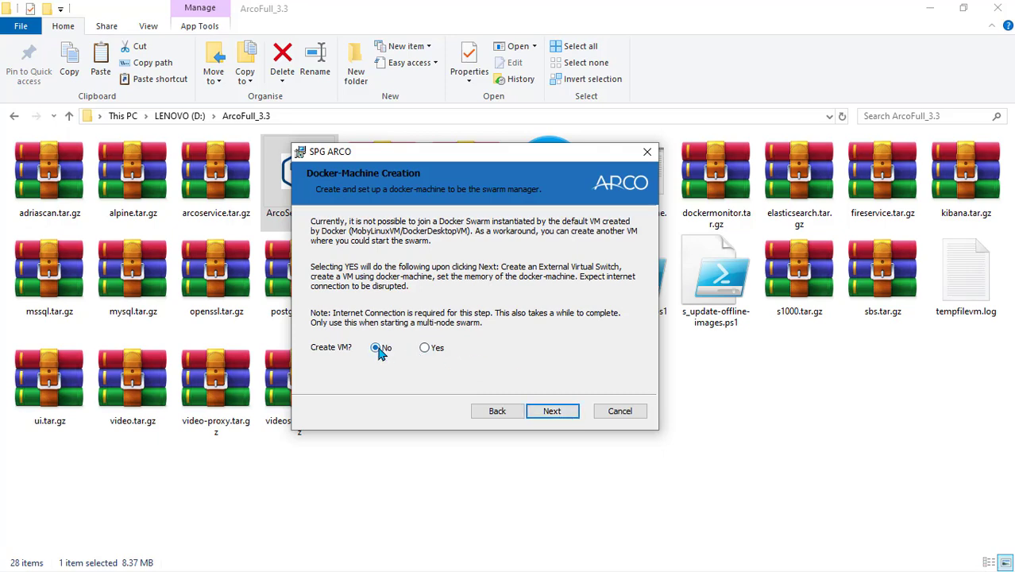
{"action": "left_click", "coordinate": [566, 414]}
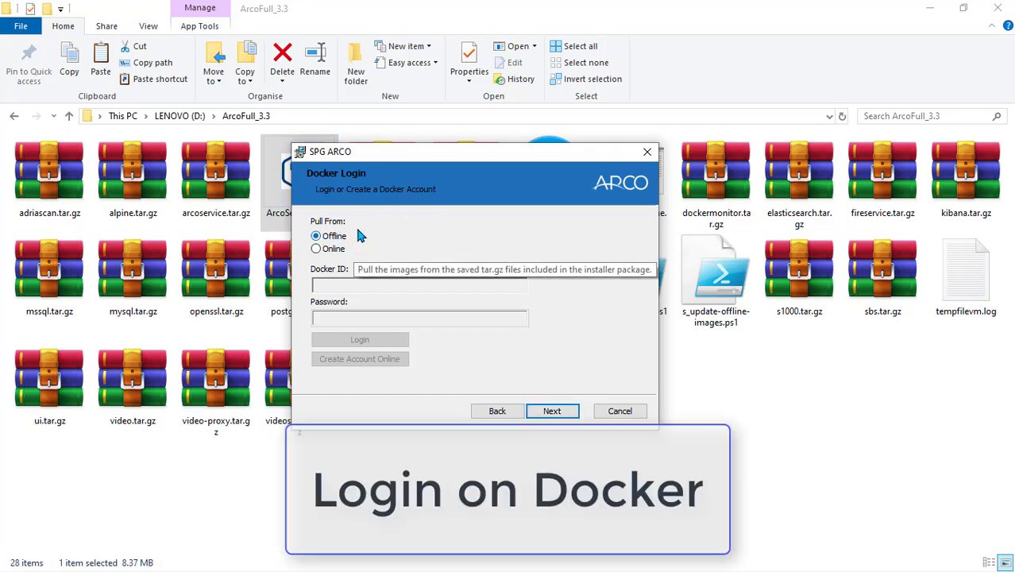
{"action": "left_click", "coordinate": [317, 248]}
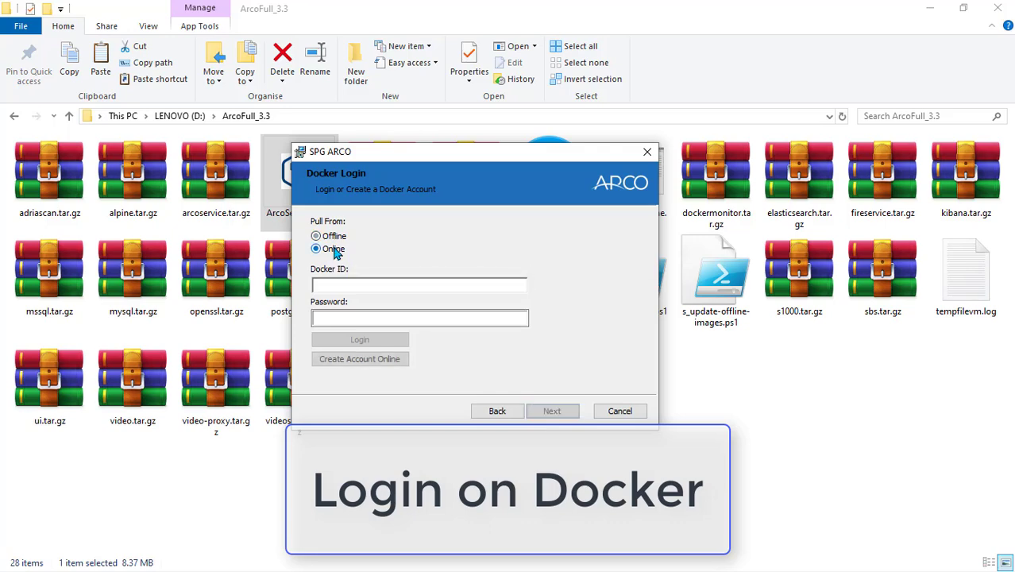
Log in on the Docker Login page with the Docker ID and password.
{"action": "left_click", "coordinate": [381, 282]}
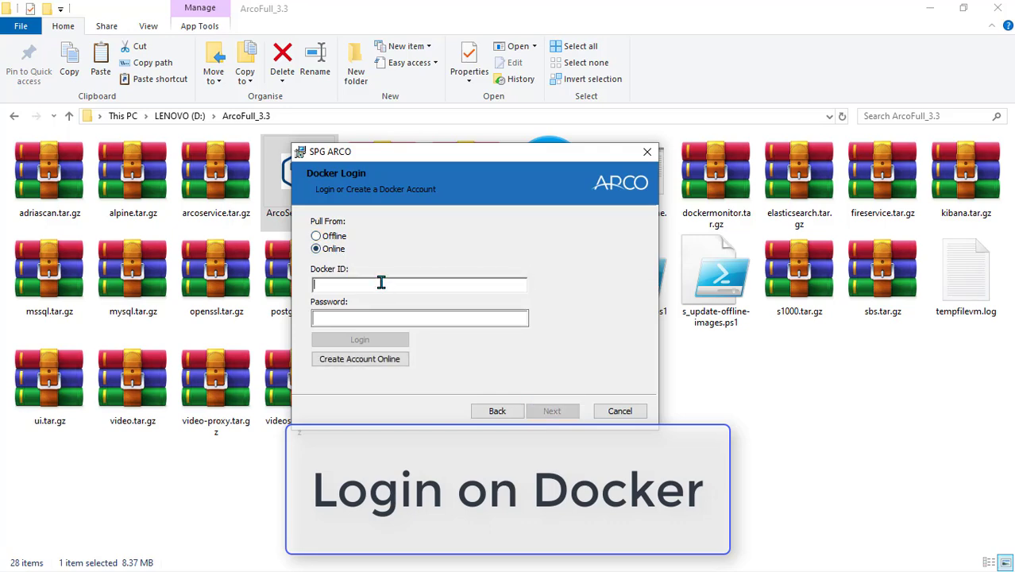
{"action": "type", "text": "ramipon"}
{"action": "key", "text": "Tab"}
{"action": "type", "text": "•••"}
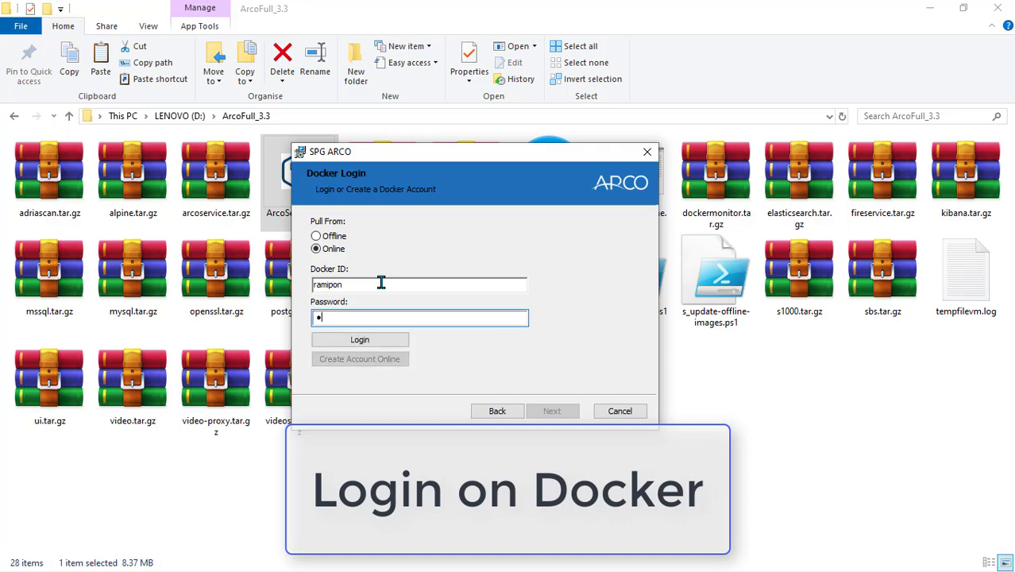
{"action": "type", "text": "••••••"}
{"action": "left_click", "coordinate": [382, 340]}
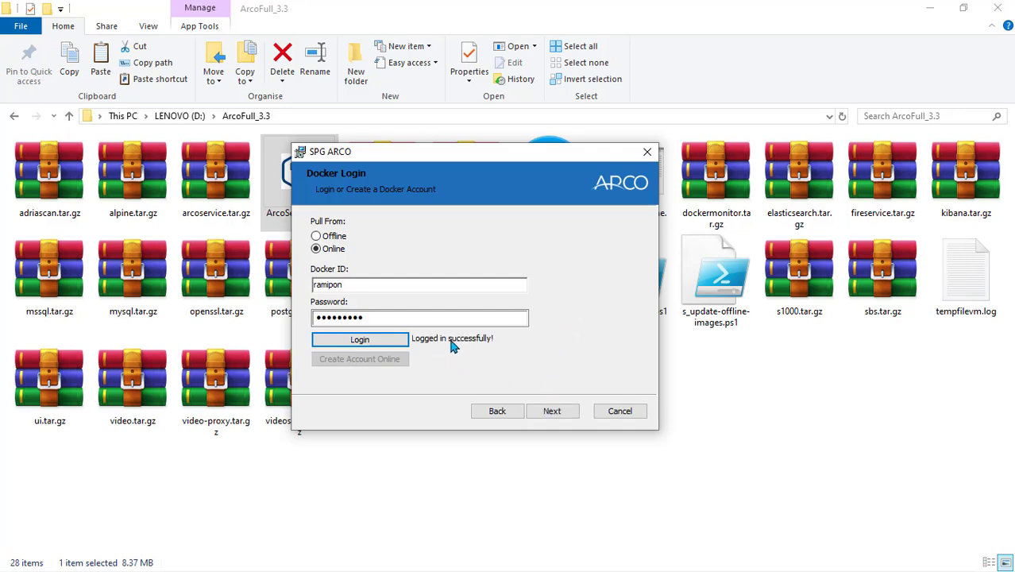
Fill in the SQL instance address, login 'sa', and the SQL account password.
{"action": "left_click", "coordinate": [552, 411]}
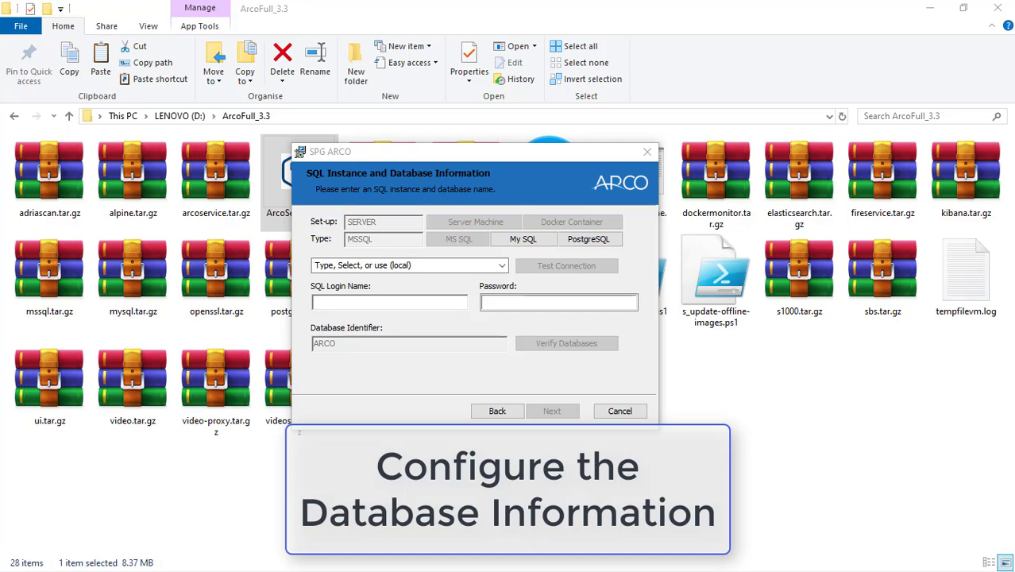
{"action": "left_click", "coordinate": [408, 266]}
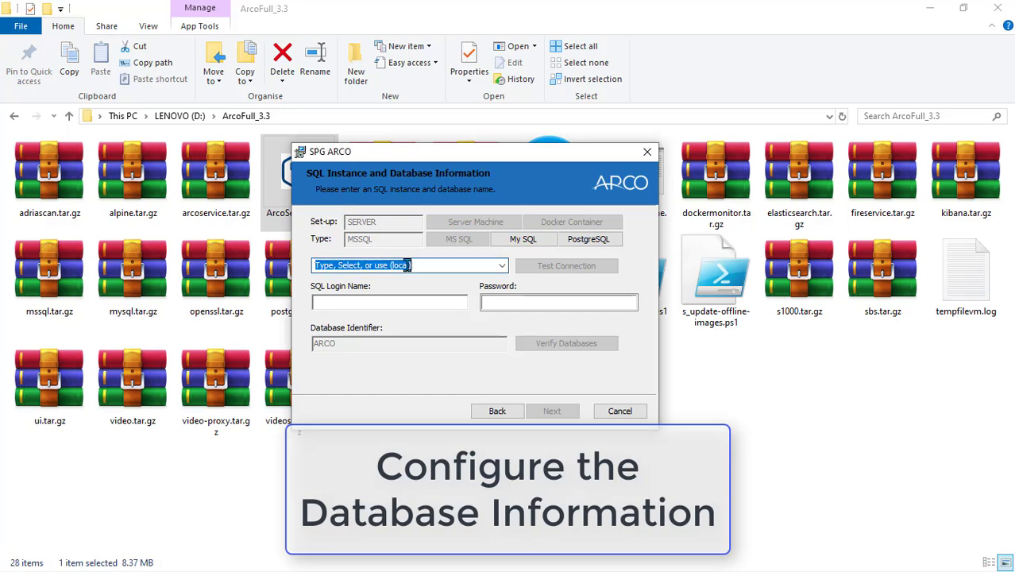
{"action": "type", "text": "arco-mssql.spgcontrols.com"}
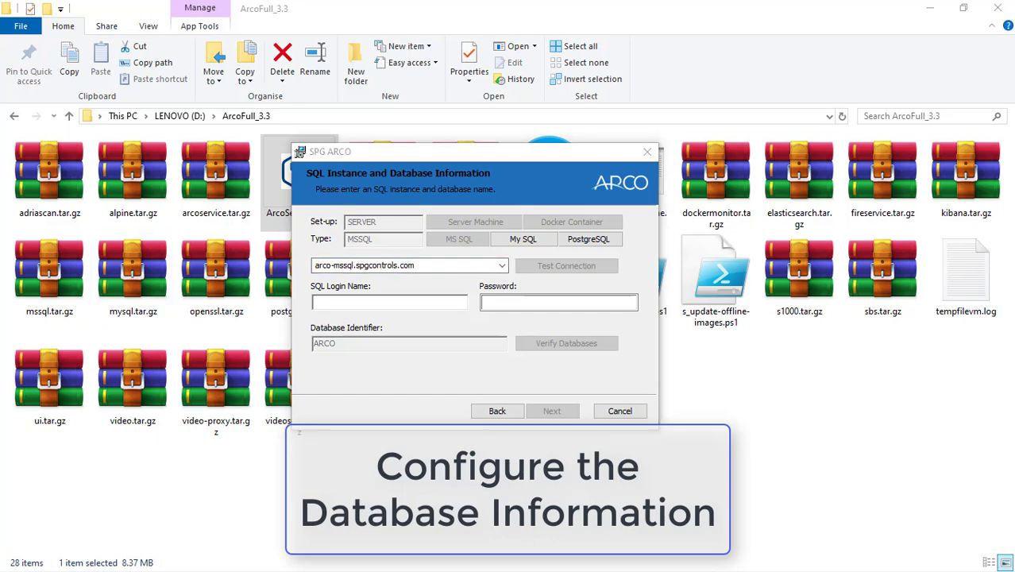
{"action": "left_click", "coordinate": [434, 301]}
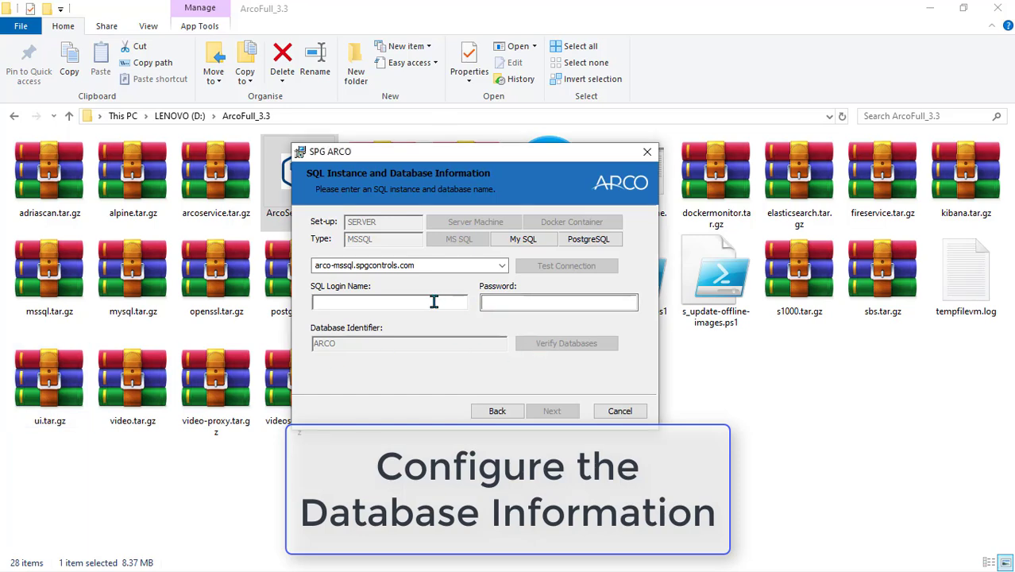
{"action": "type", "text": "sa"}
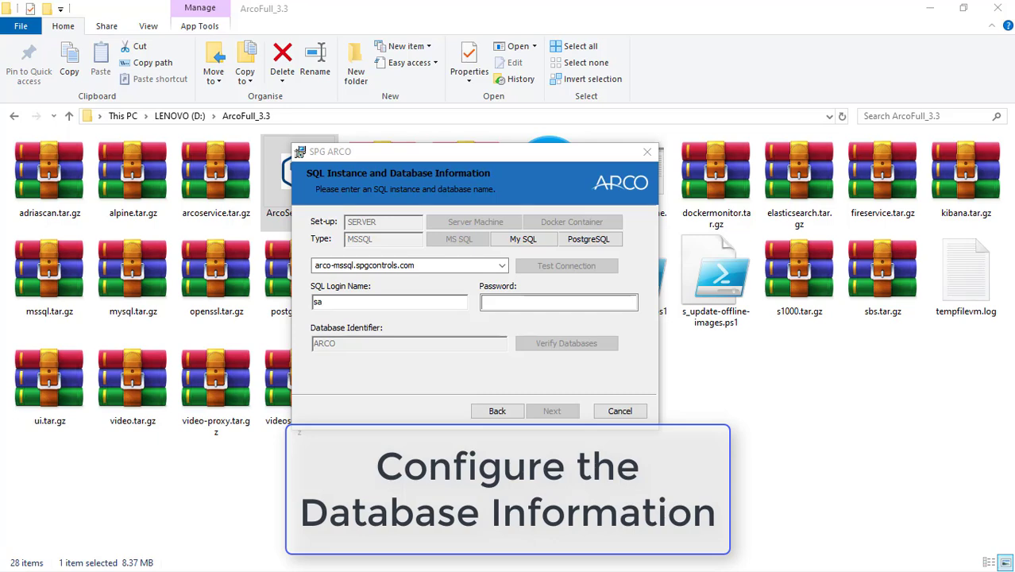
{"action": "left_click", "coordinate": [517, 301]}
{"action": "key", "text": "ctrl+v"}
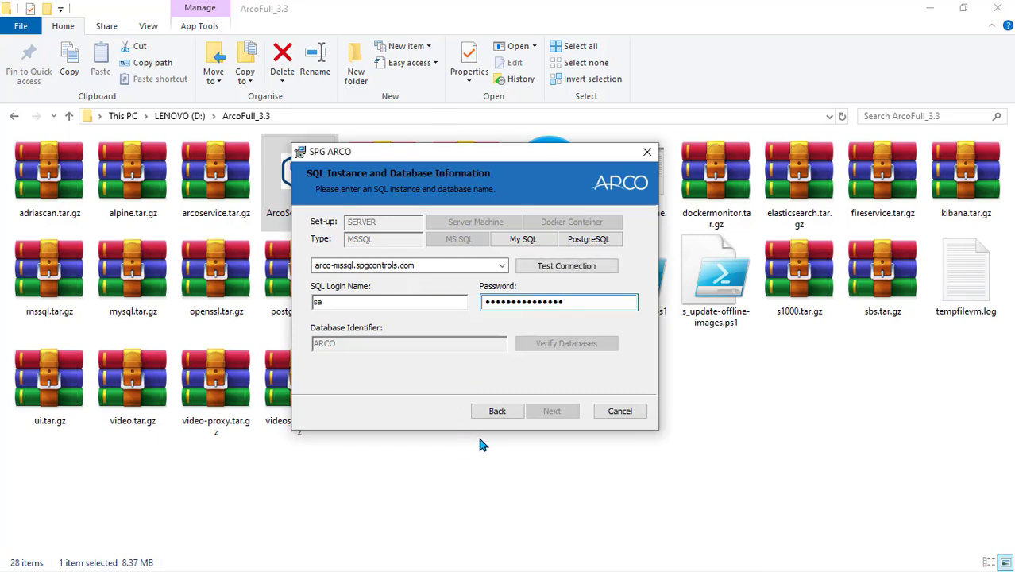
Test the SQL connection and verify that all ARCO databases exist.
{"action": "left_click", "coordinate": [601, 269]}
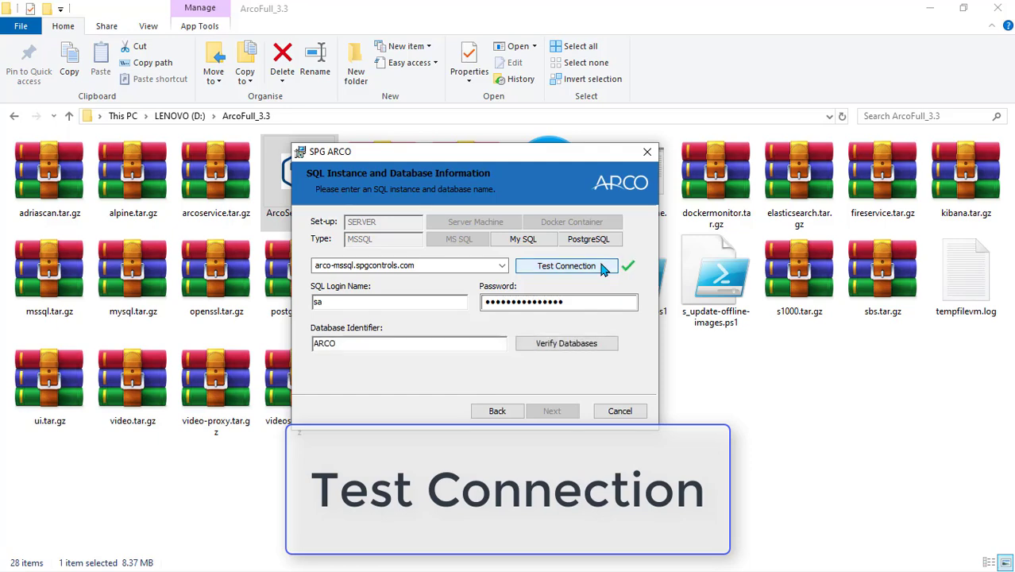
{"action": "left_click", "coordinate": [567, 343]}
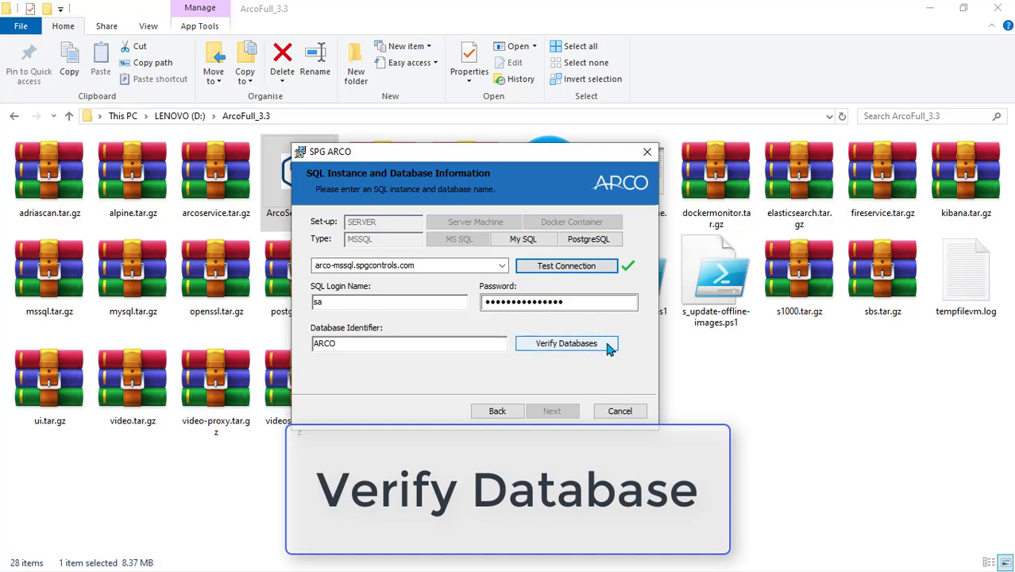
{"action": "left_click", "coordinate": [606, 345]}
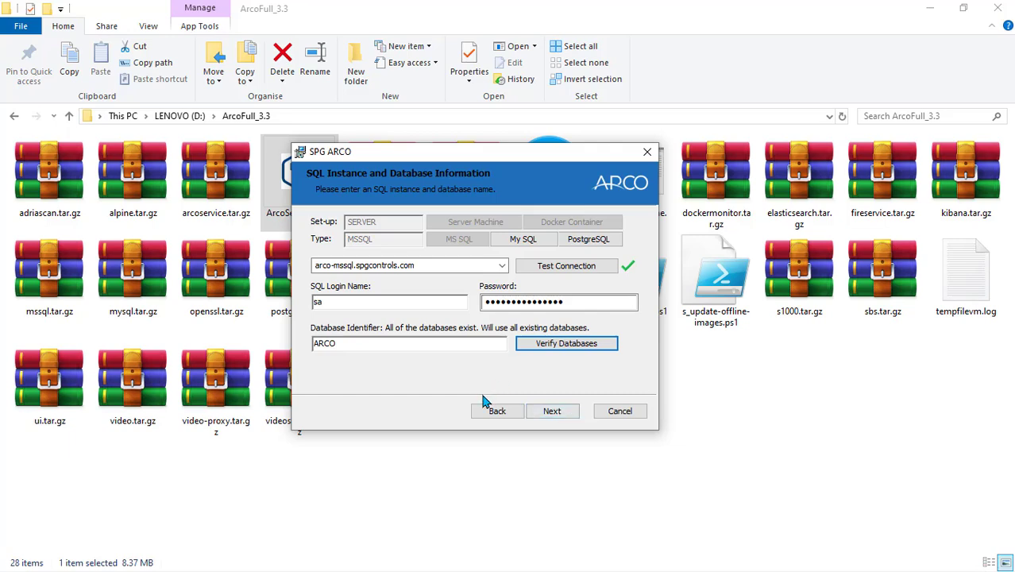
Accept default connection settings, including S1000 Gateway Port 7016, and continue.
{"action": "left_click", "coordinate": [561, 415]}
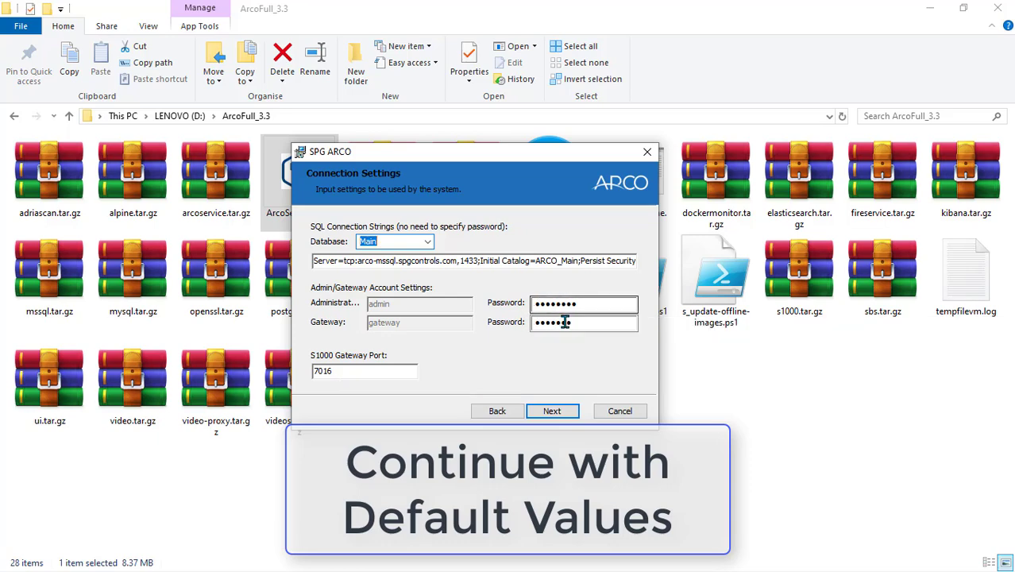
{"action": "left_click", "coordinate": [552, 412]}
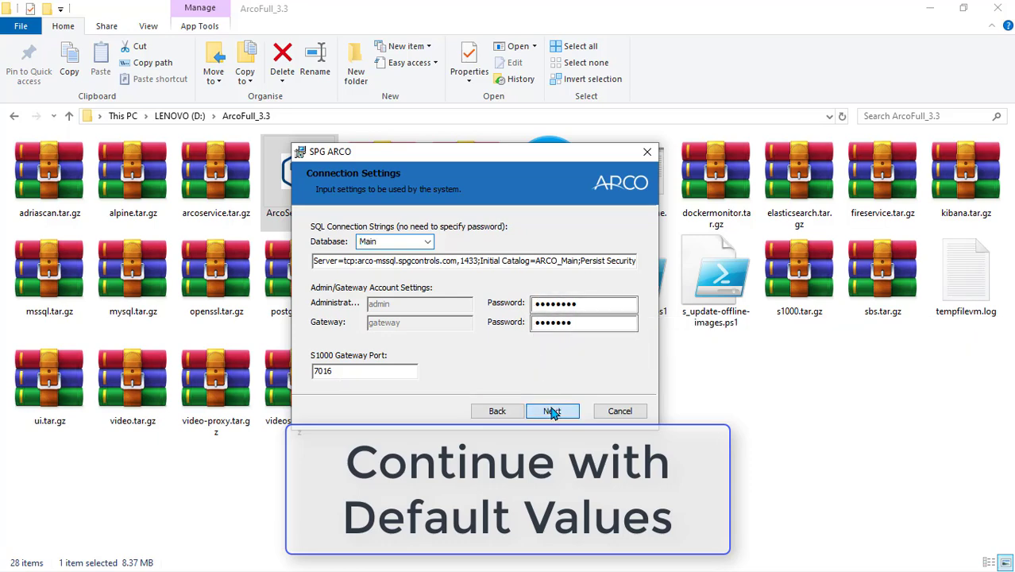
Keep the site on HTTPS at localhost port 443 and continue.
{"action": "left_click", "coordinate": [552, 411]}
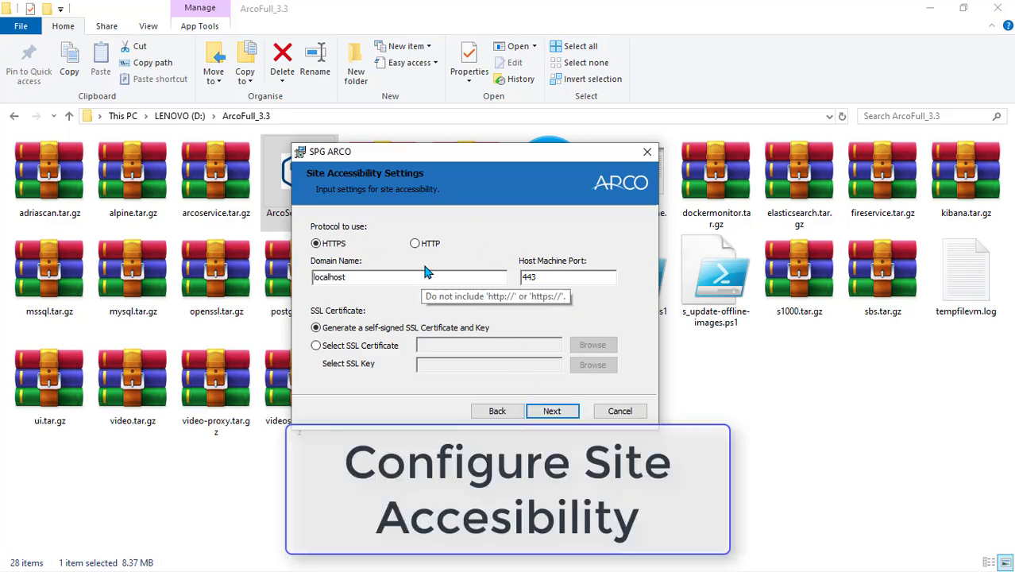
{"action": "left_click", "coordinate": [561, 413]}
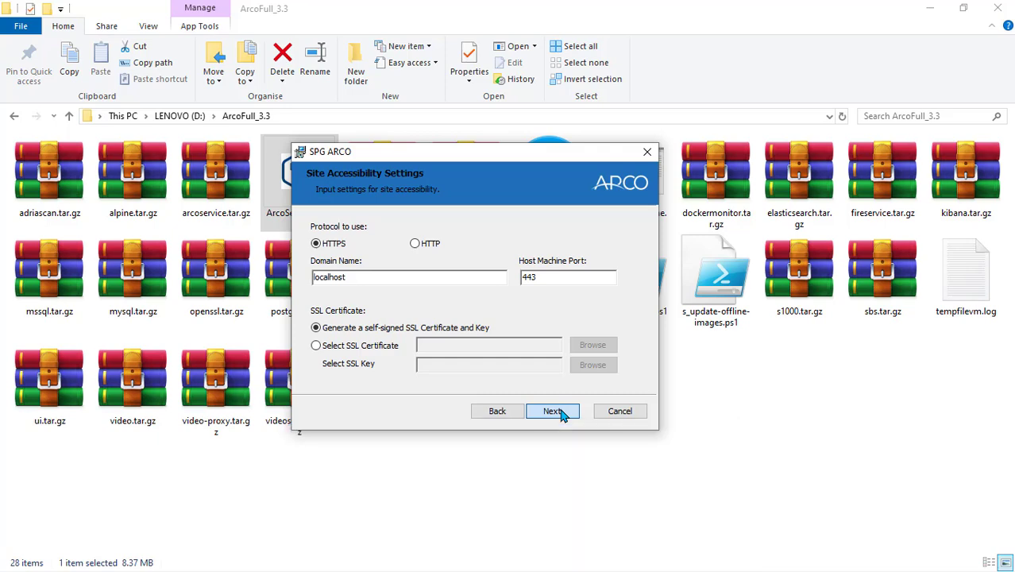
{"action": "left_click", "coordinate": [561, 413]}
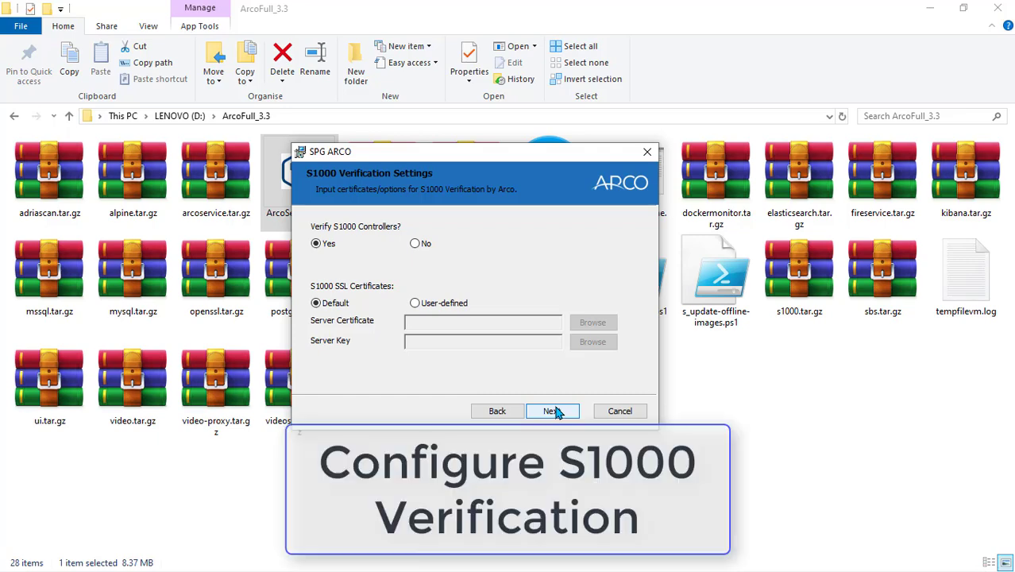
Leave S1000 controller verification enabled with default certificates.
{"action": "left_click", "coordinate": [413, 245]}
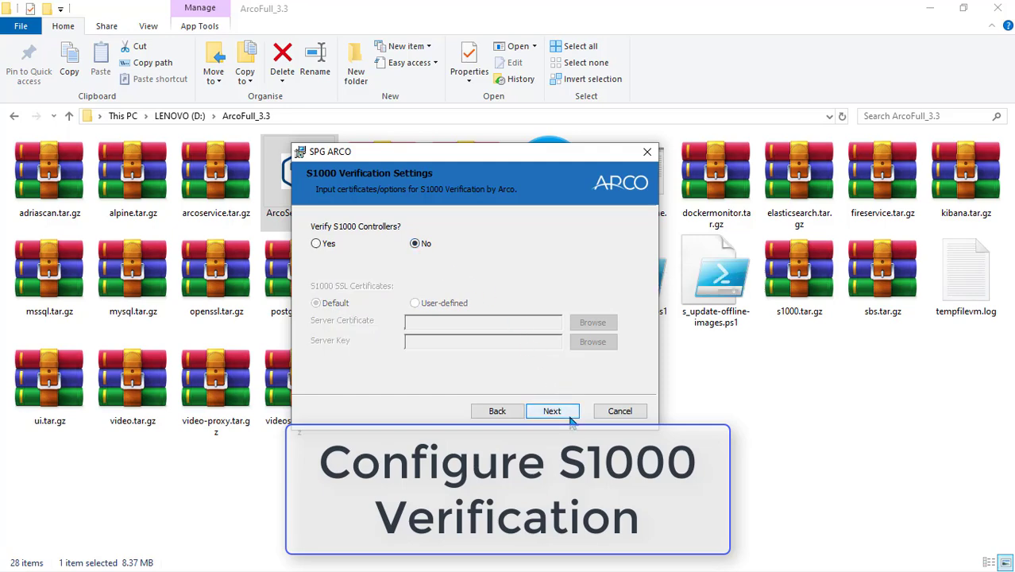
{"action": "left_click", "coordinate": [317, 244]}
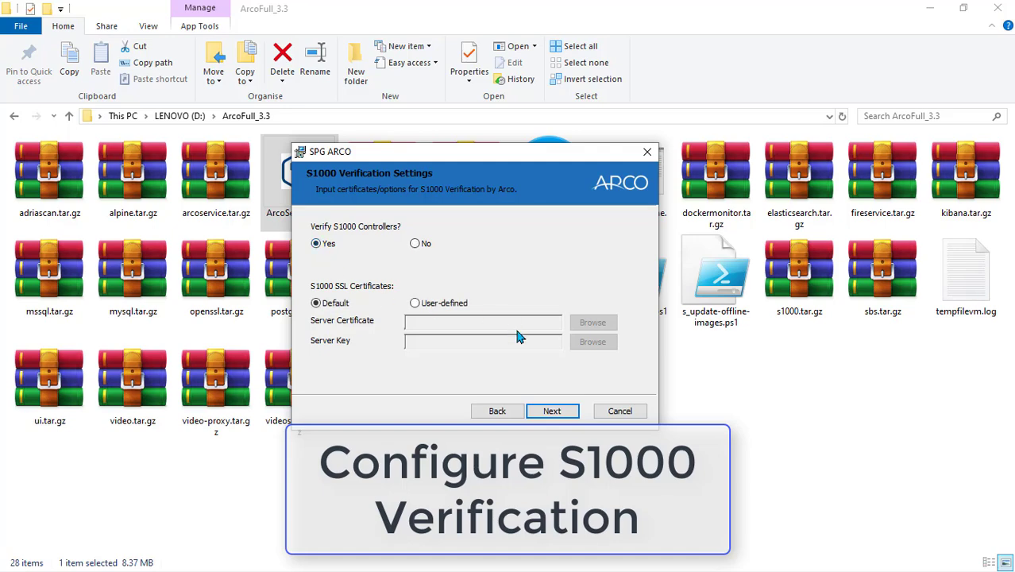
{"action": "left_click", "coordinate": [559, 418]}
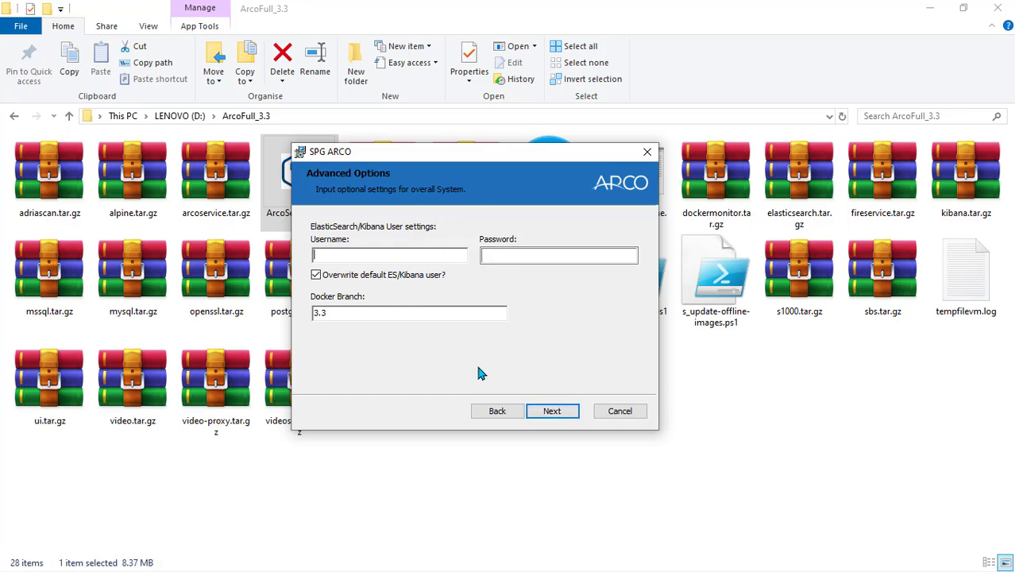
Keep Video Service and Public Proxy on, with the SMTP gateway left disabled.
{"action": "left_click", "coordinate": [552, 410]}
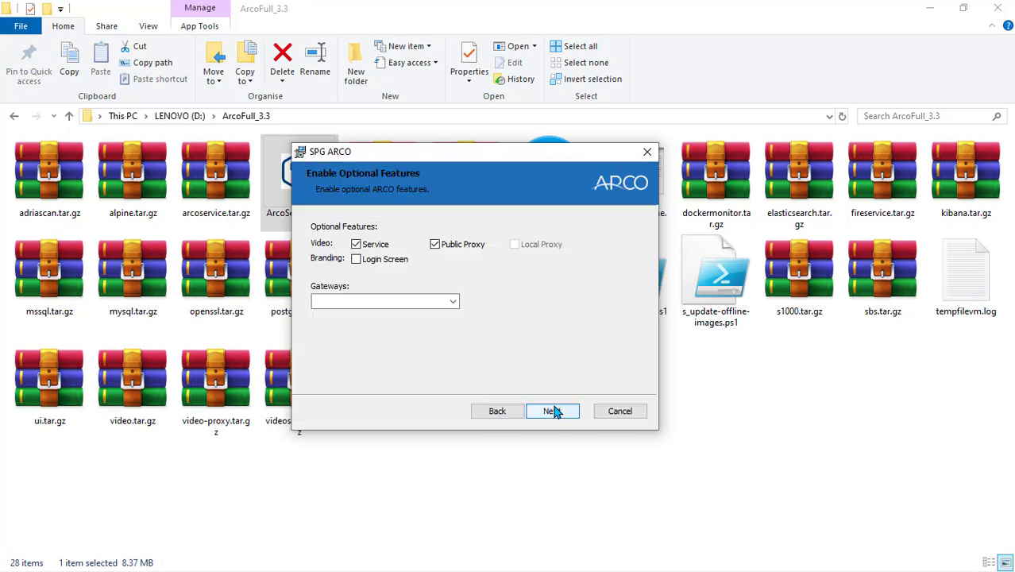
{"action": "left_click", "coordinate": [452, 302]}
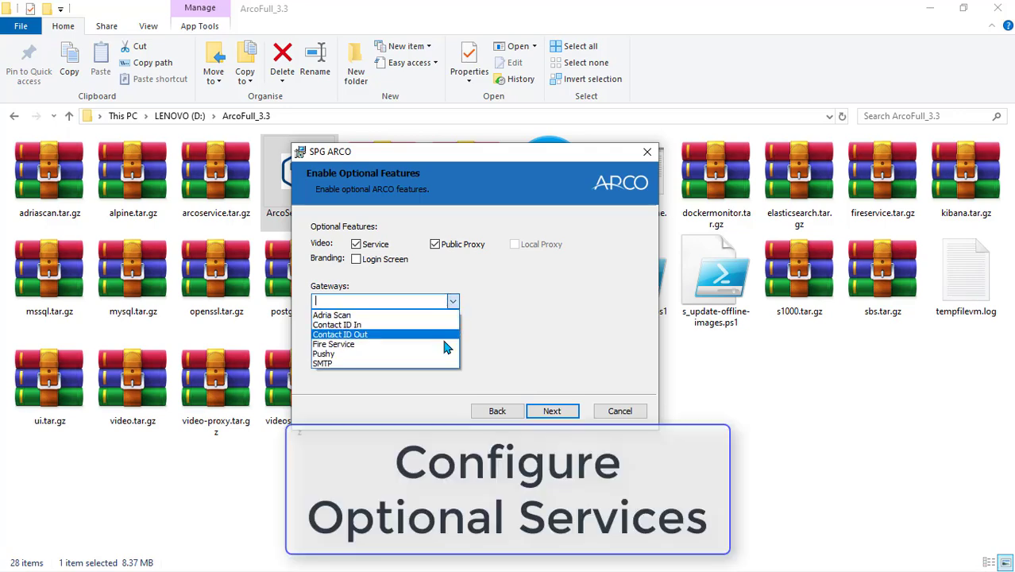
{"action": "left_click", "coordinate": [444, 363]}
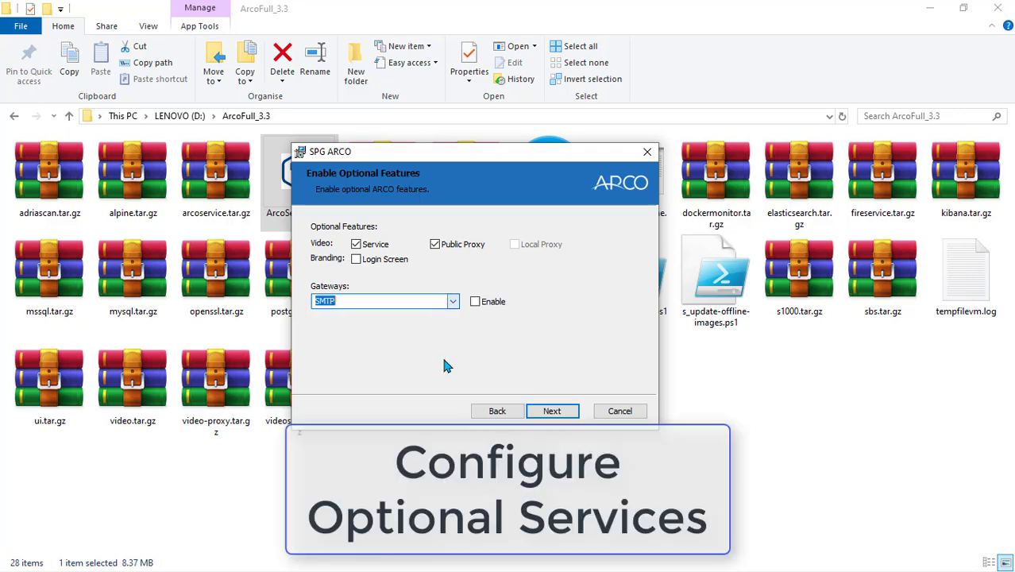
{"action": "left_click", "coordinate": [476, 307]}
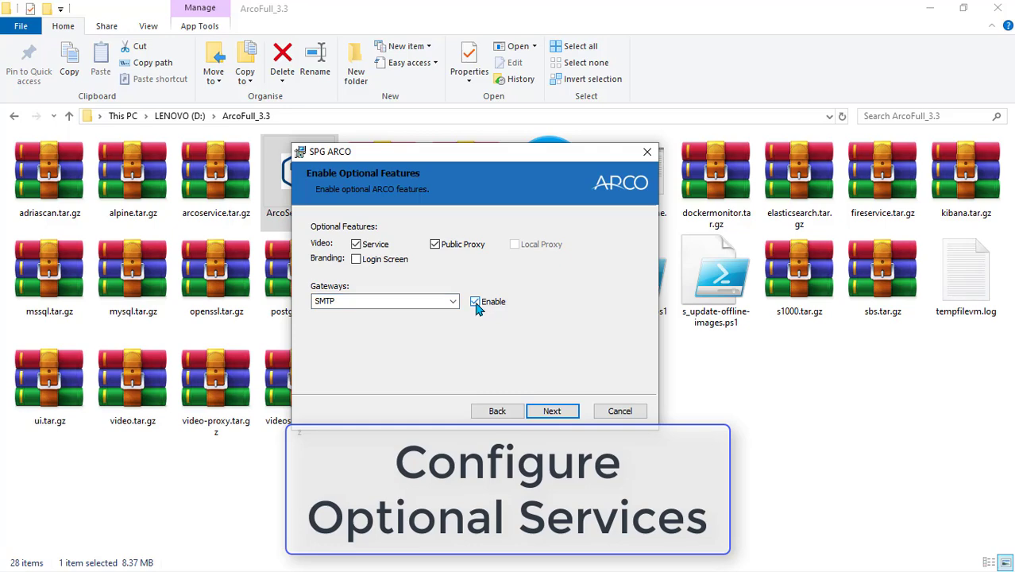
{"action": "left_click", "coordinate": [362, 263]}
{"action": "left_click", "coordinate": [362, 265]}
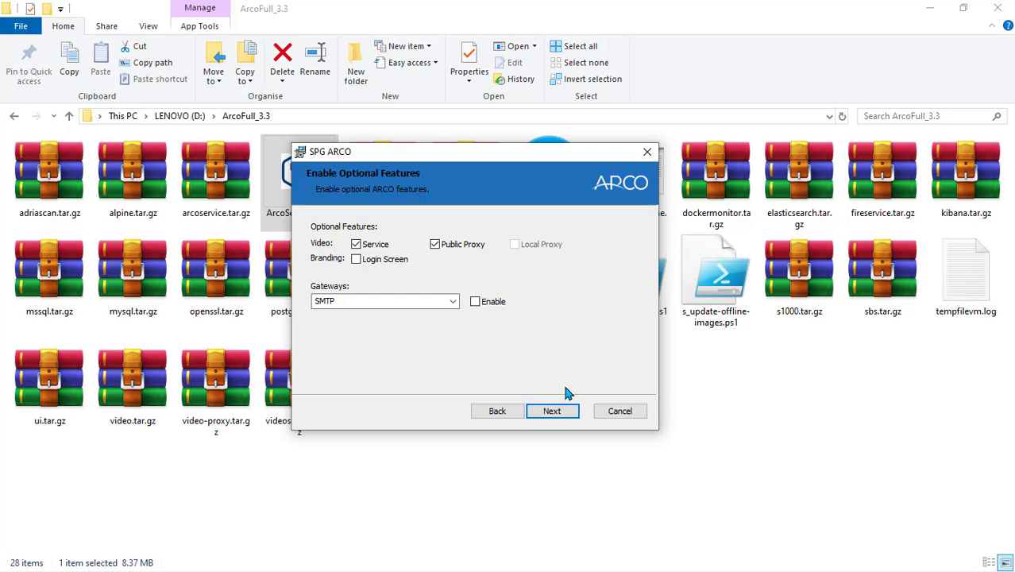
{"action": "left_click", "coordinate": [561, 410]}
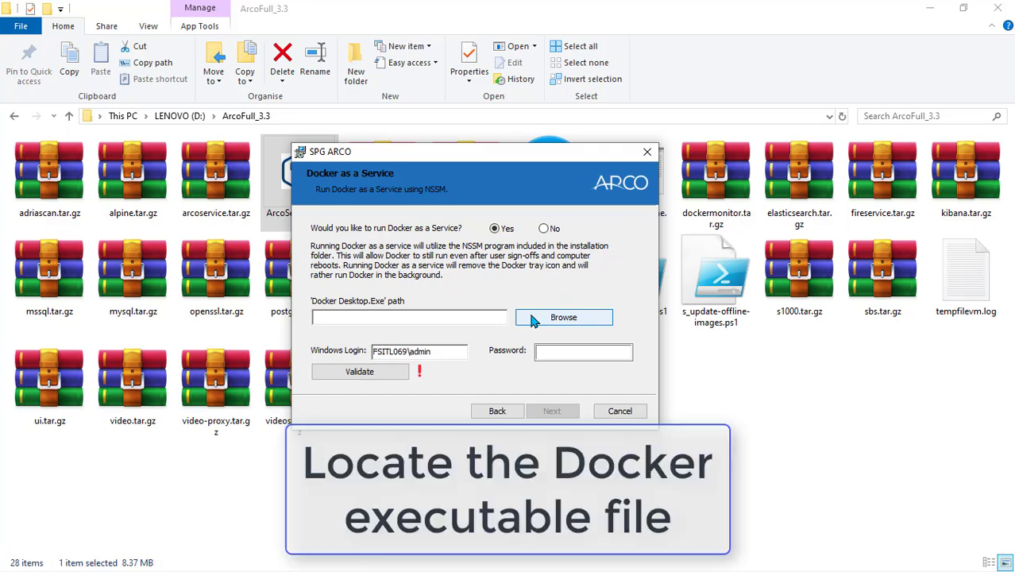
Set the Docker path to C:\Program Files\Docker\Docker\Docker Desktop.exe.
{"action": "left_click", "coordinate": [533, 320]}
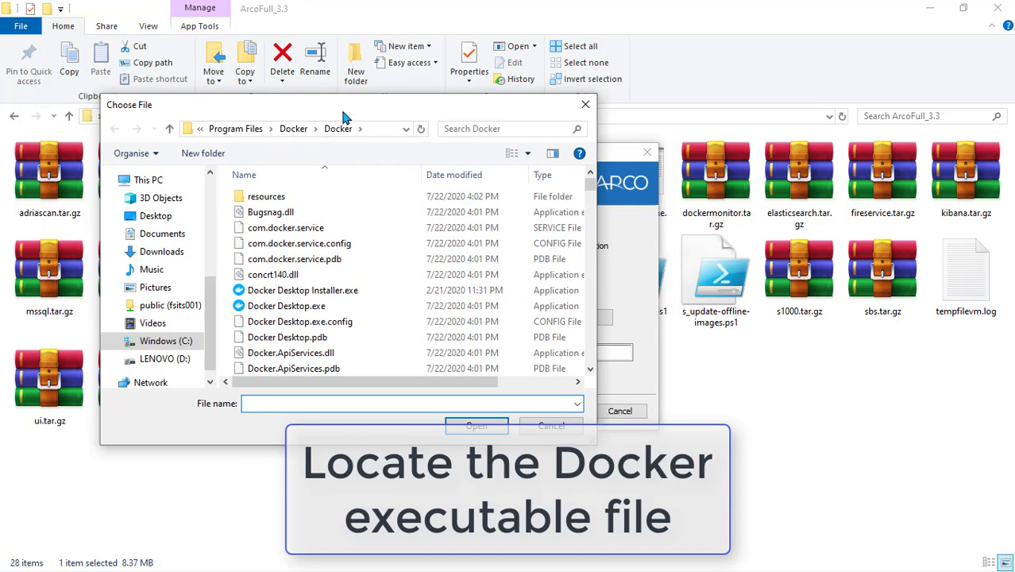
{"action": "left_click", "coordinate": [289, 310]}
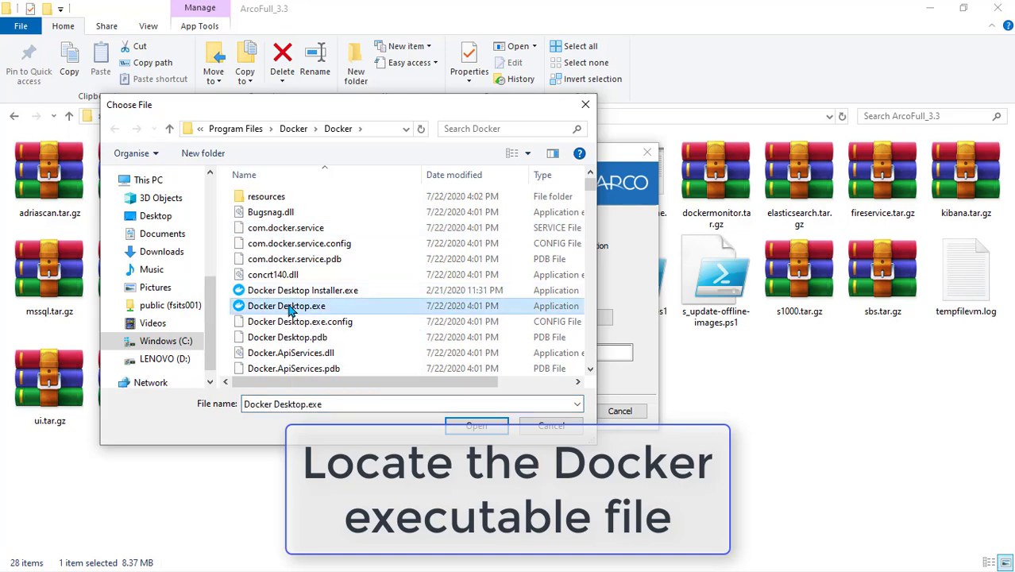
{"action": "left_click", "coordinate": [476, 427]}
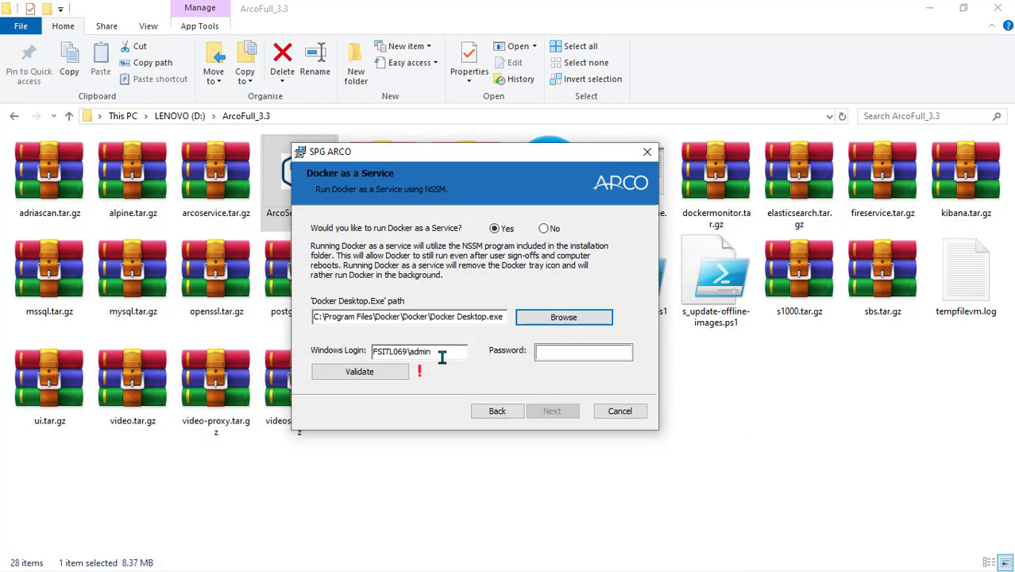
Enter the Windows account password and validate the login for the Docker service.
{"action": "left_click", "coordinate": [556, 351]}
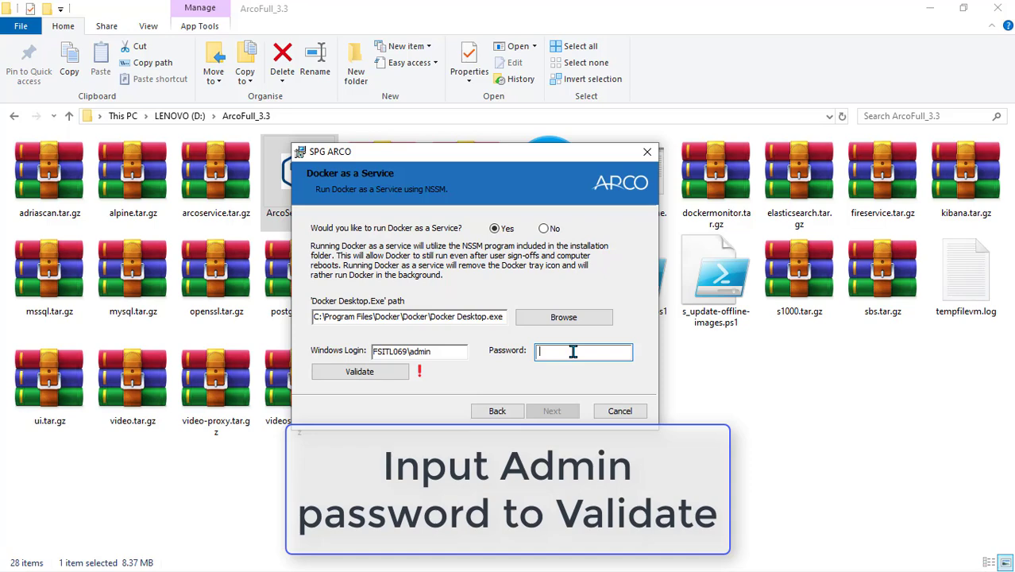
{"action": "type", "text": "•••••••••"}
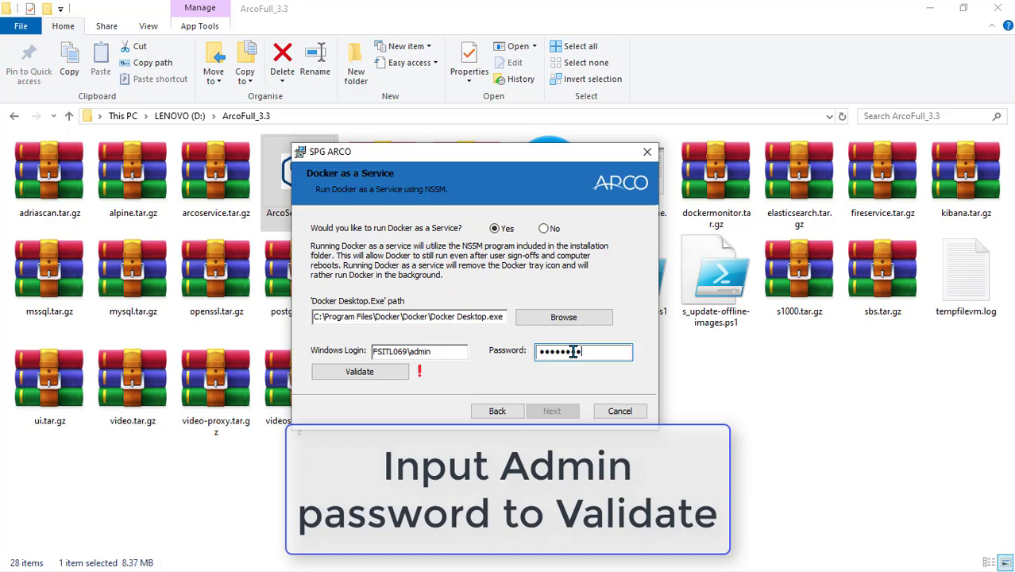
{"action": "left_click", "coordinate": [378, 378]}
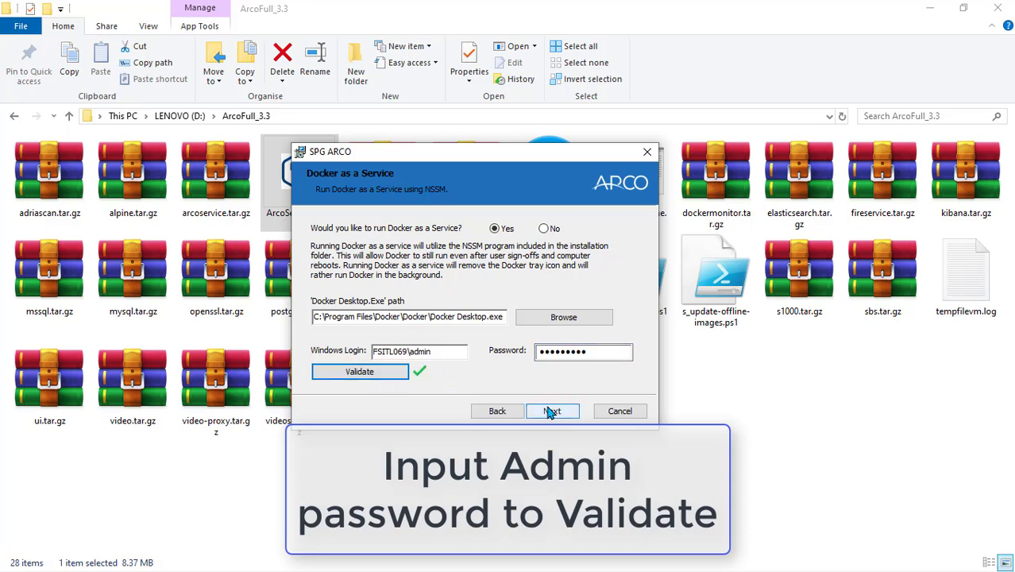
{"action": "left_click", "coordinate": [550, 412]}
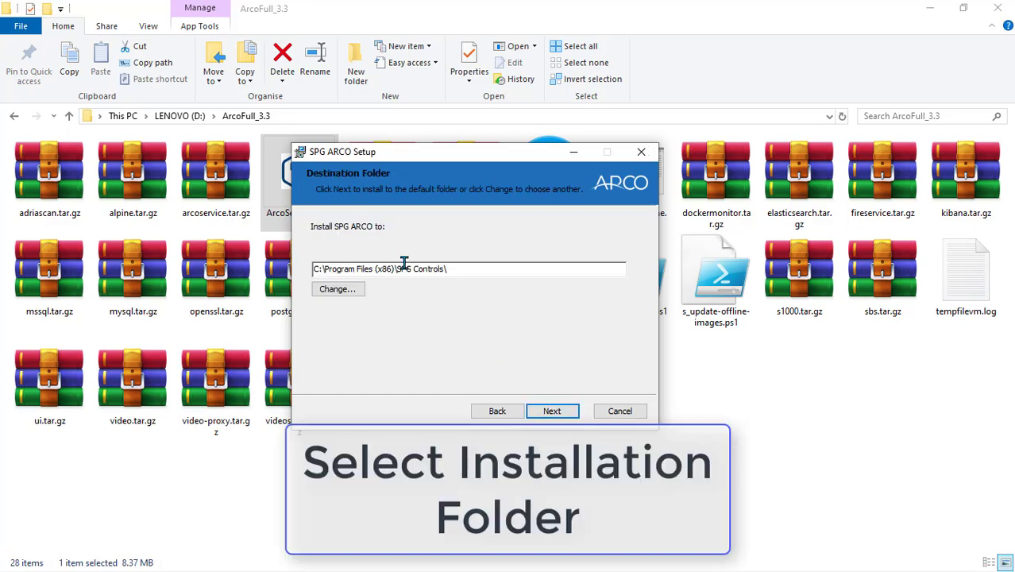
Install SPG ARCO to the default C:\Program Files (x86)\SPG Controls\ folder.
{"action": "left_click", "coordinate": [551, 411]}
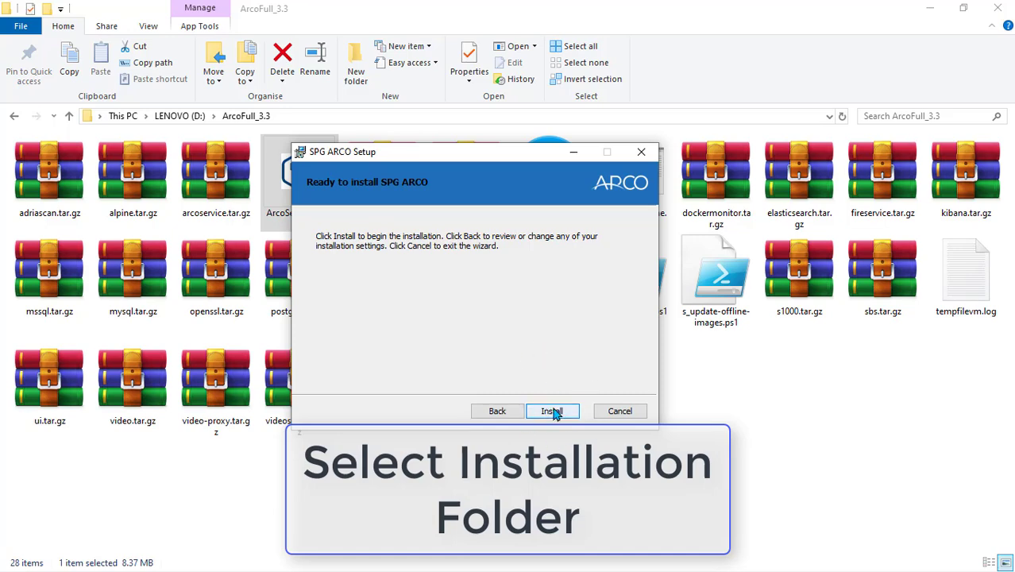
{"action": "left_click", "coordinate": [552, 412]}
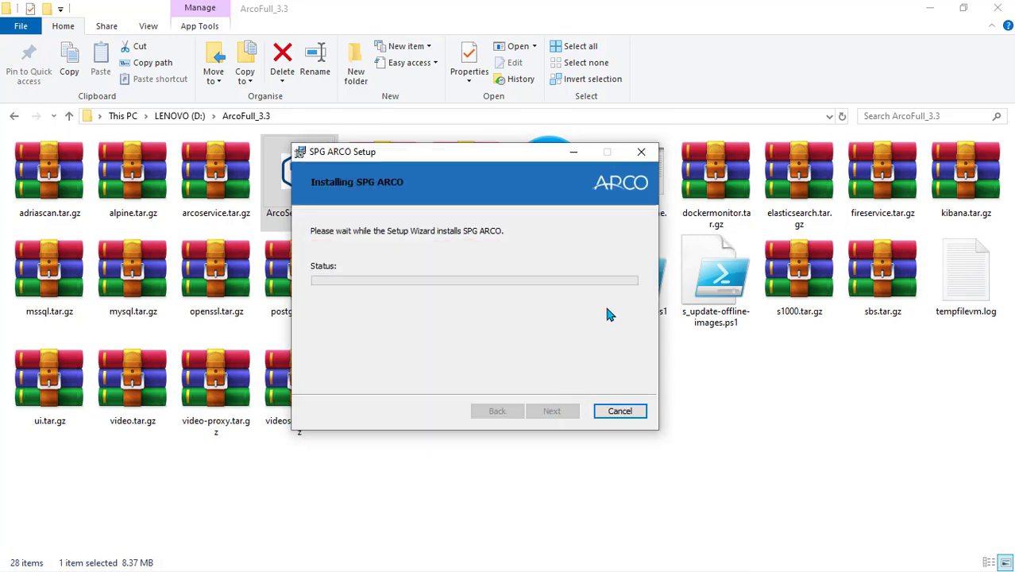